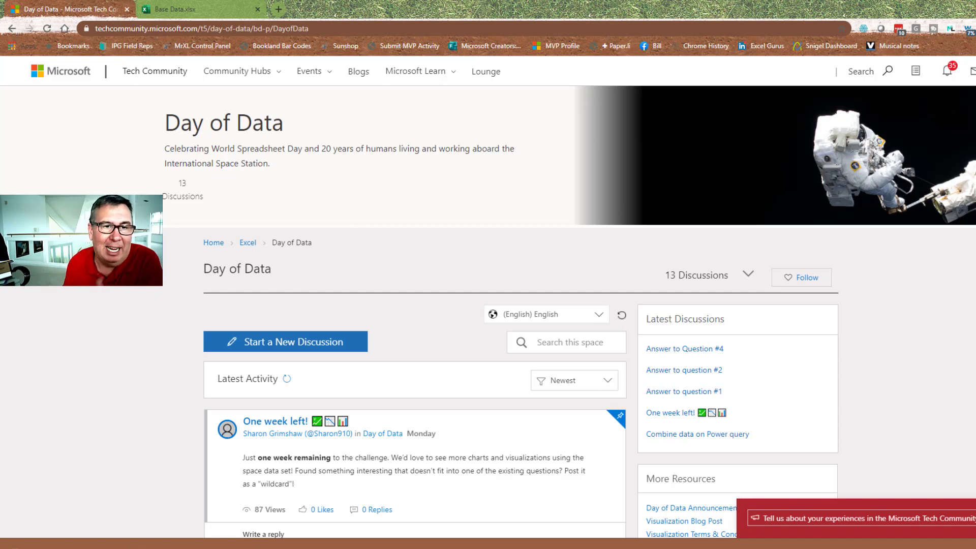
- Scroll down through the Day of Data challenge posts
scroll(383, 298, down, 5)
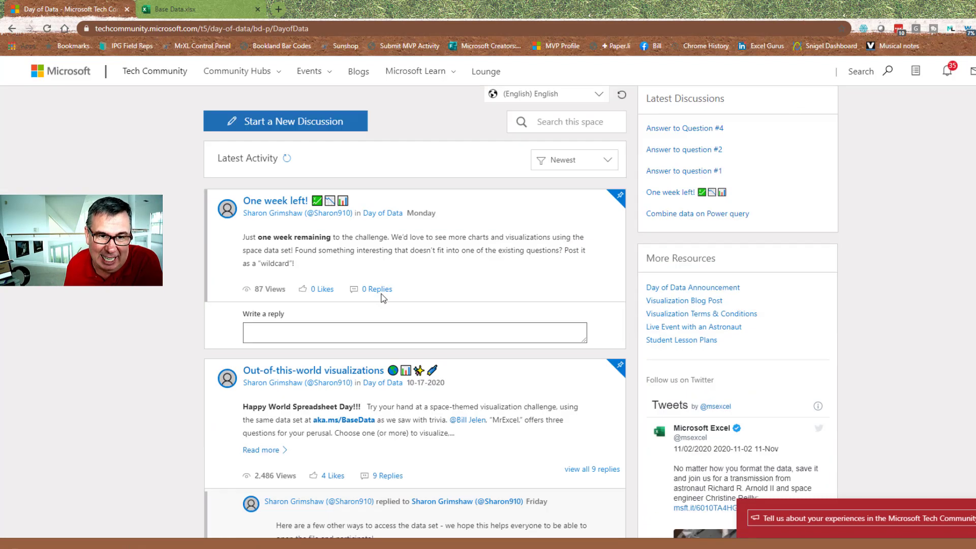
scroll(420, 212, down, 2)
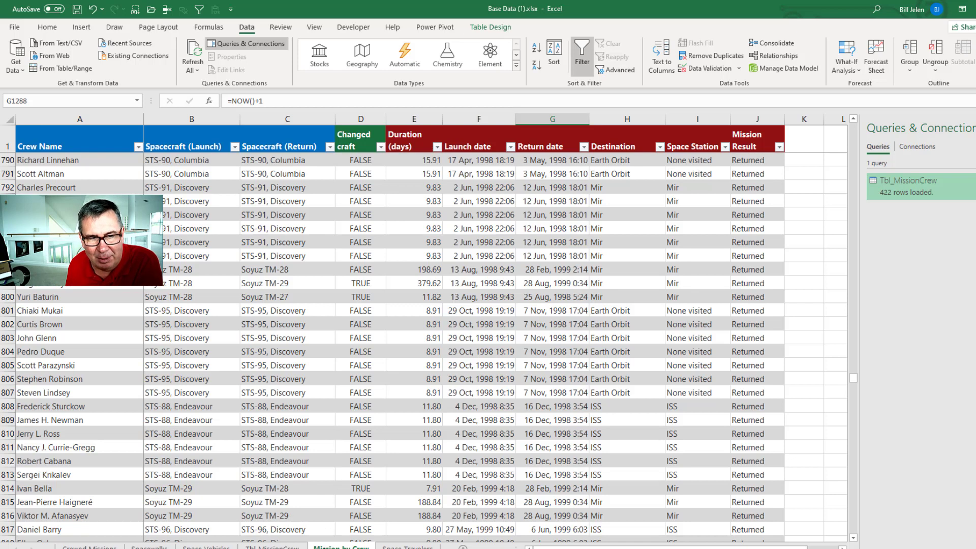
click(57, 174)
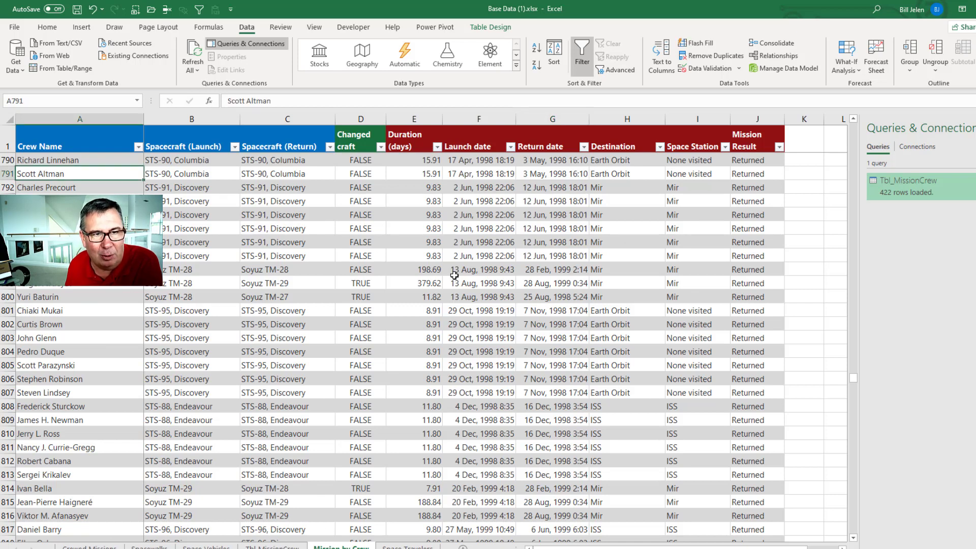
key(Right)
key(Right)
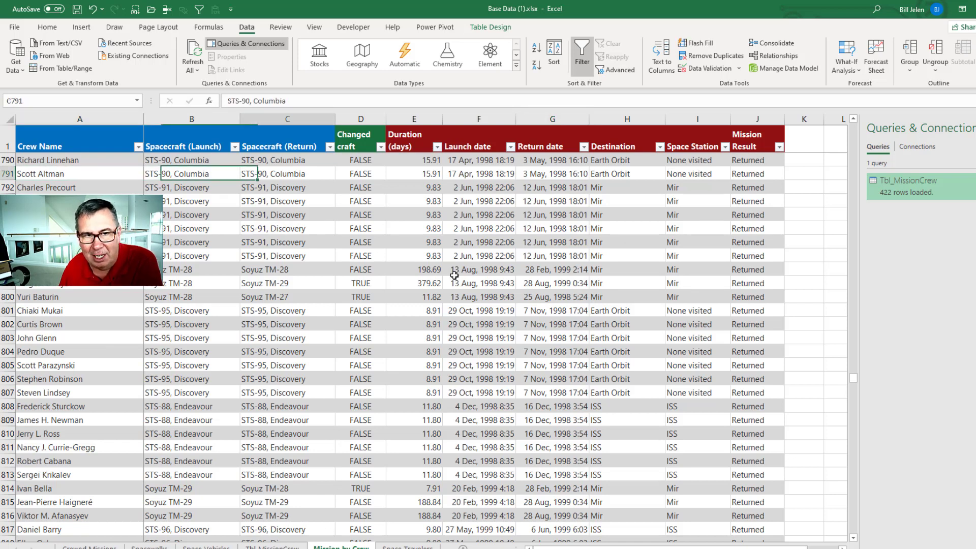
key(Right)
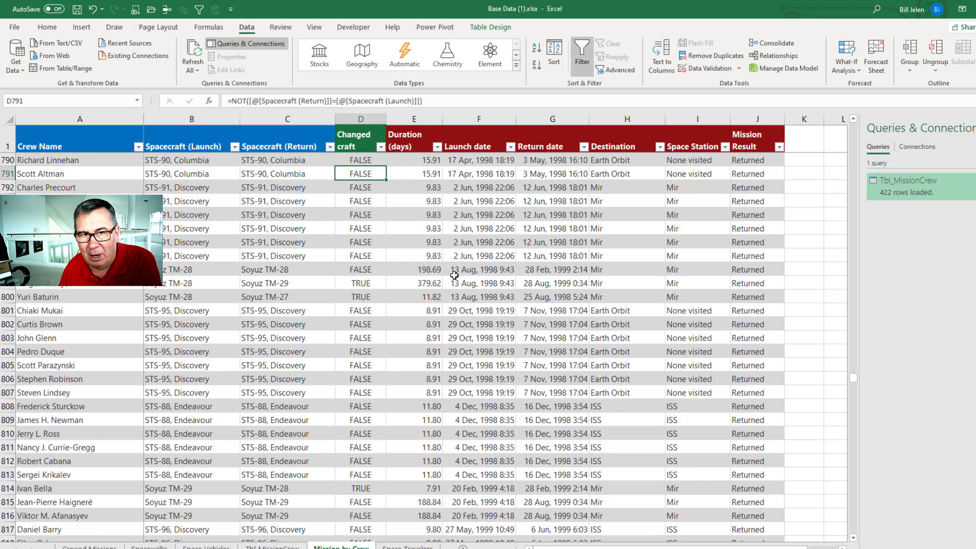
key(Right)
key(Right)
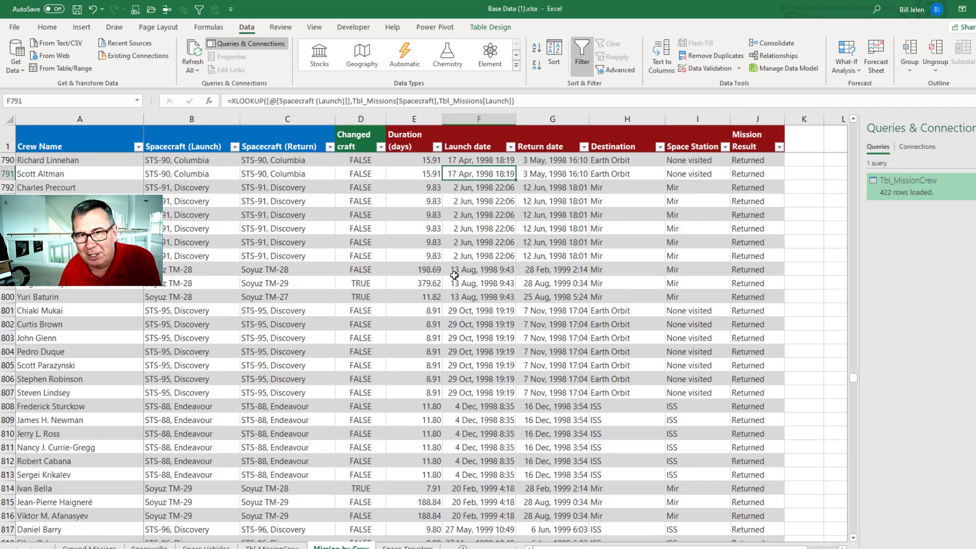
key(Right)
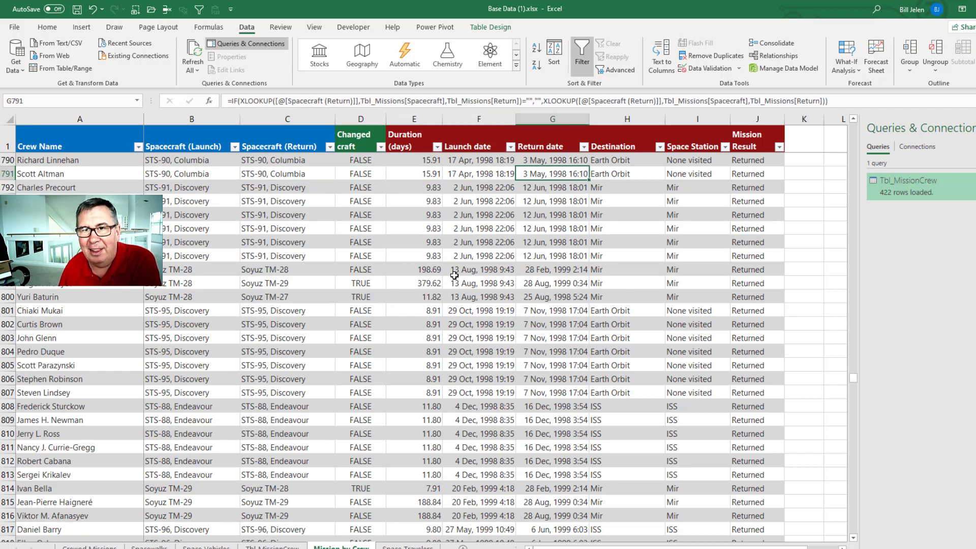
key(Right)
key(Right)
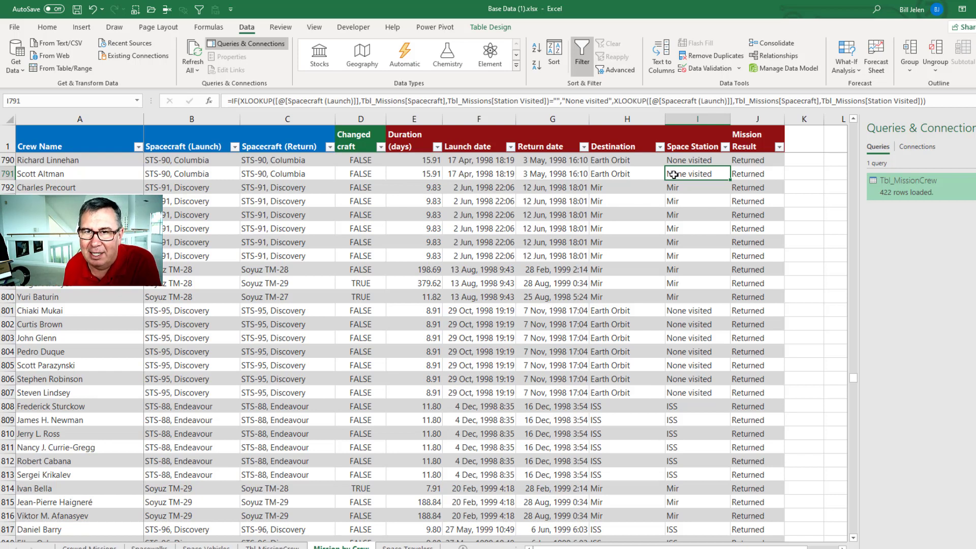
- Filter the Space Station column to show only ISS crew
click(725, 147)
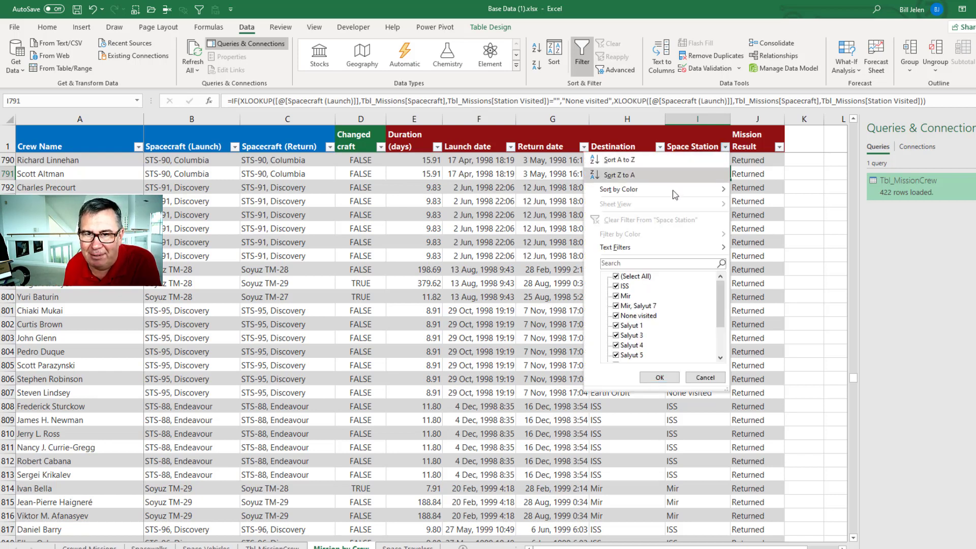
click(616, 275)
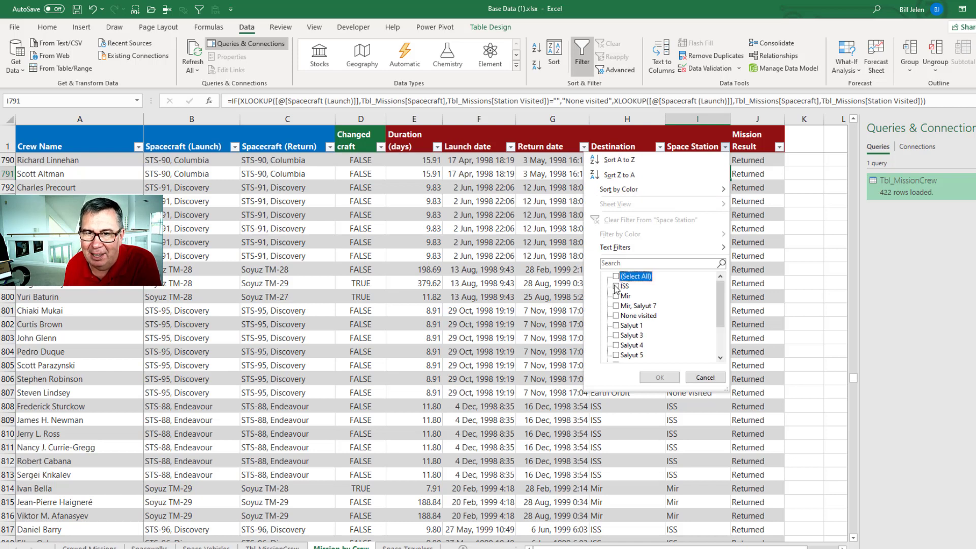
click(615, 286)
click(656, 376)
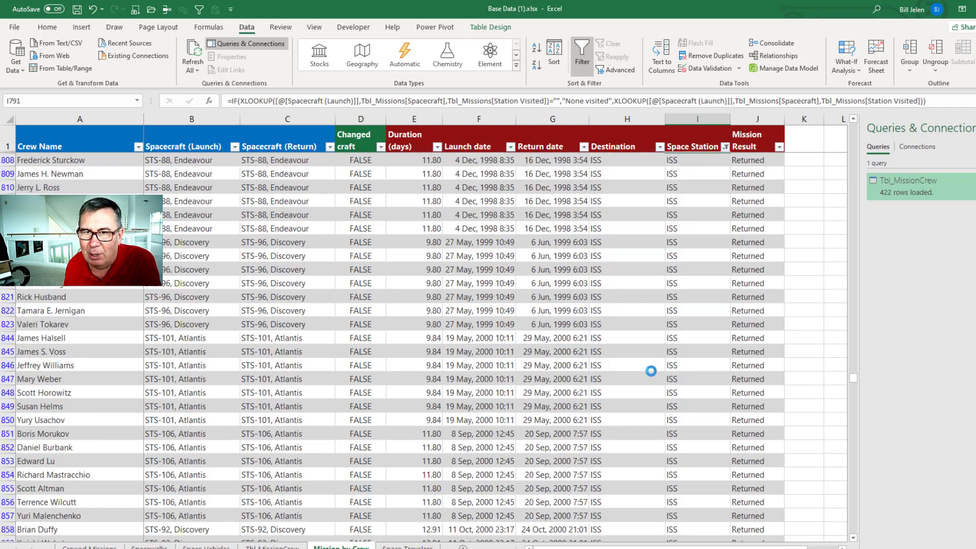
- Filter Mission Result to Active, check the NOW()+1 return dates, then remove filtering
click(778, 147)
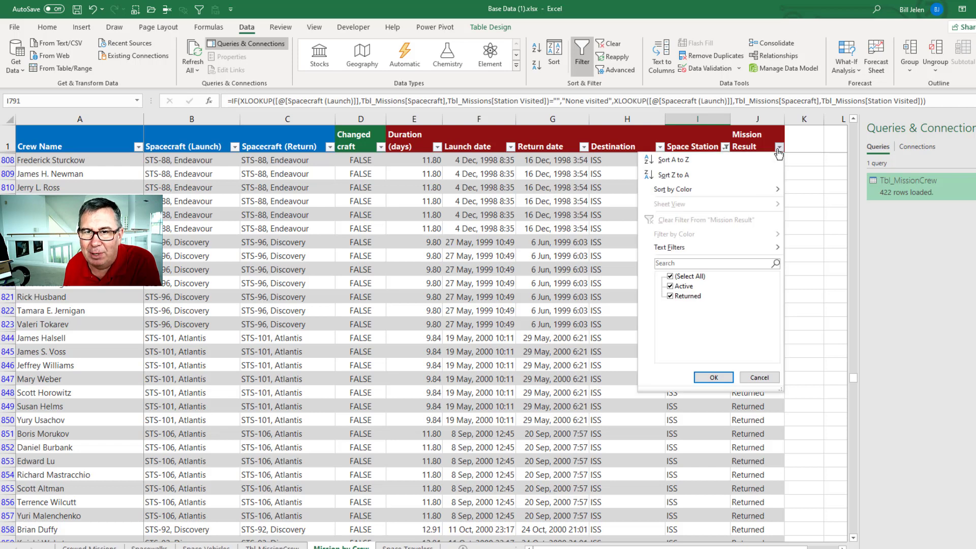
click(670, 296)
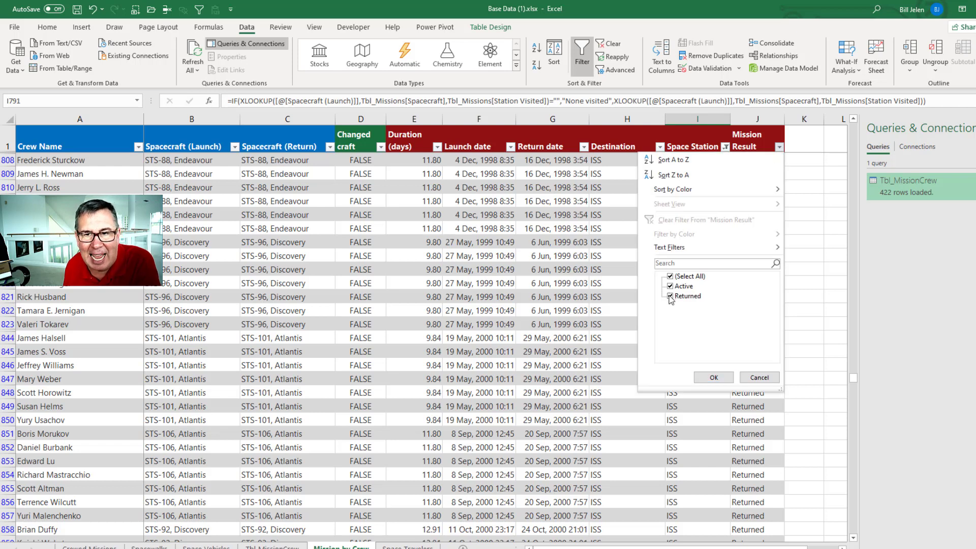
click(670, 296)
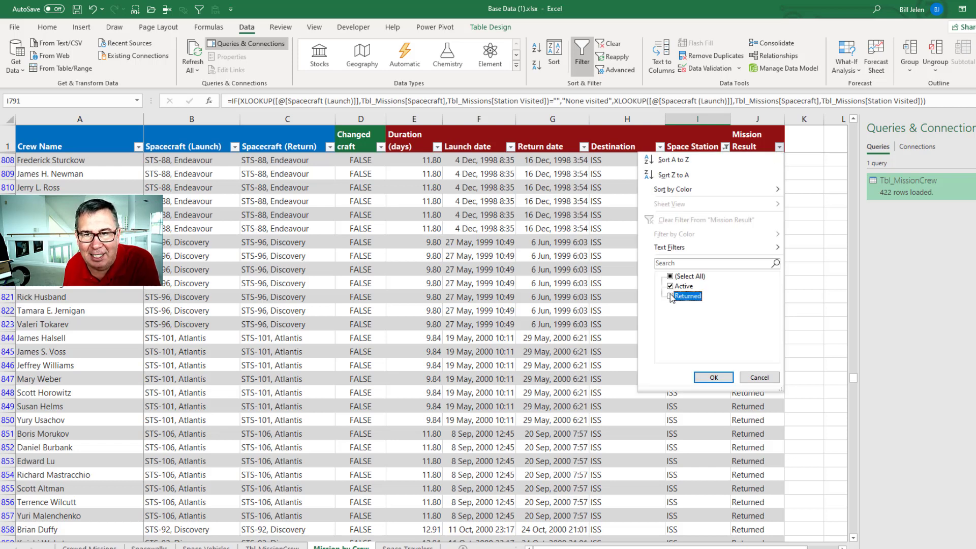
click(713, 378)
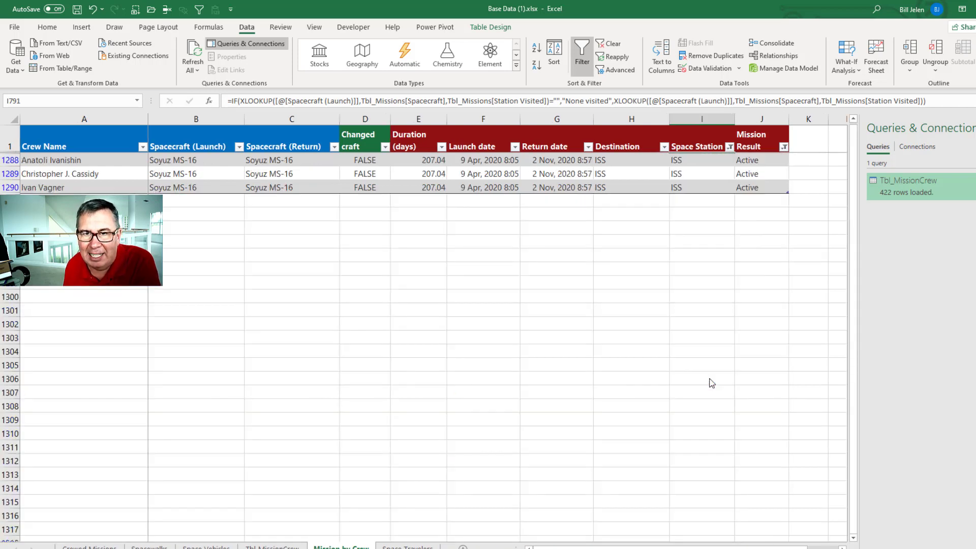
click(552, 161)
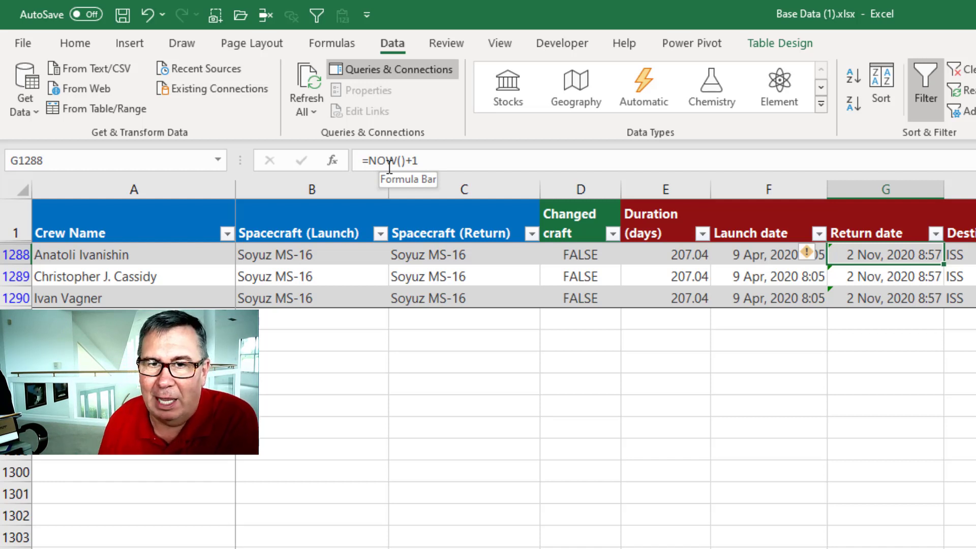
click(931, 75)
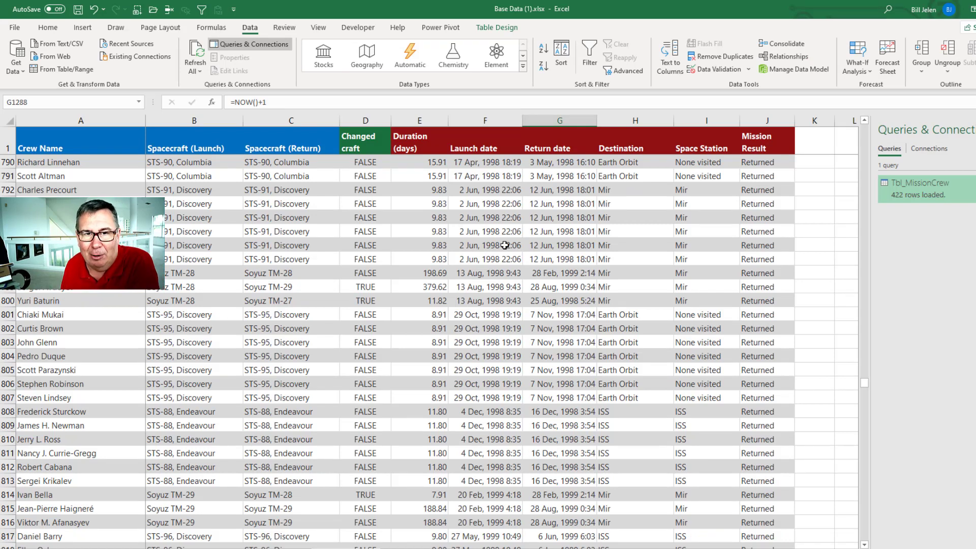
click(494, 200)
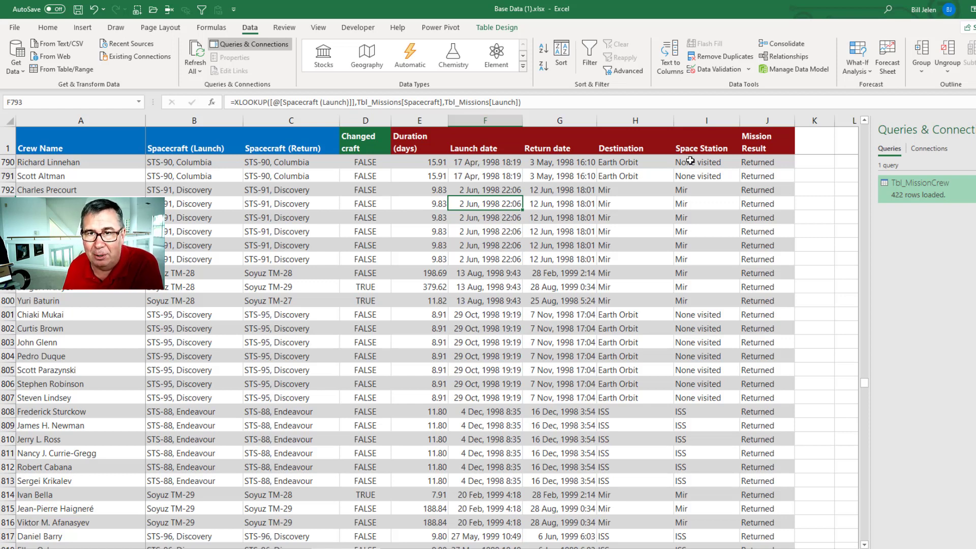
- Edit the Tbl_MissionCrew query, review its Removed Columns steps, and load it to the worksheet
click(69, 68)
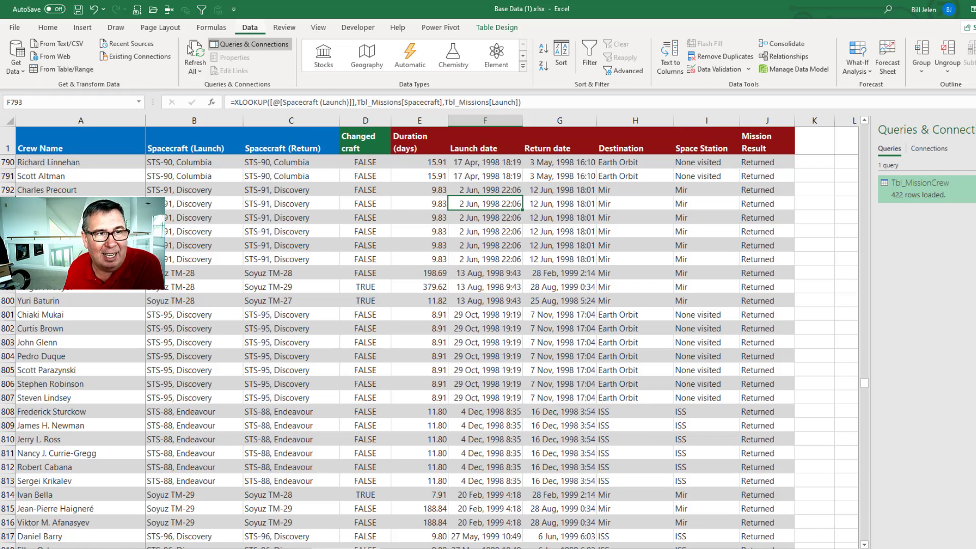
right_click(922, 193)
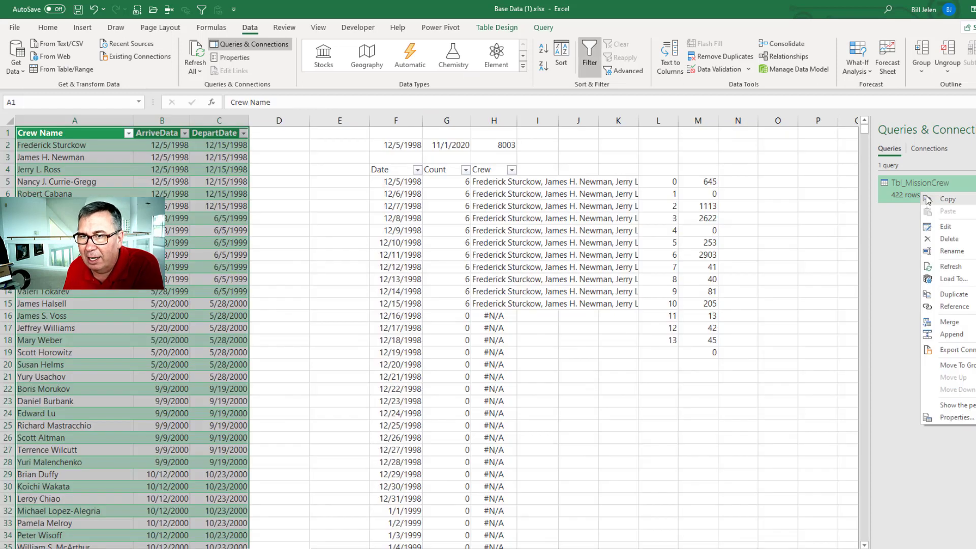
click(944, 227)
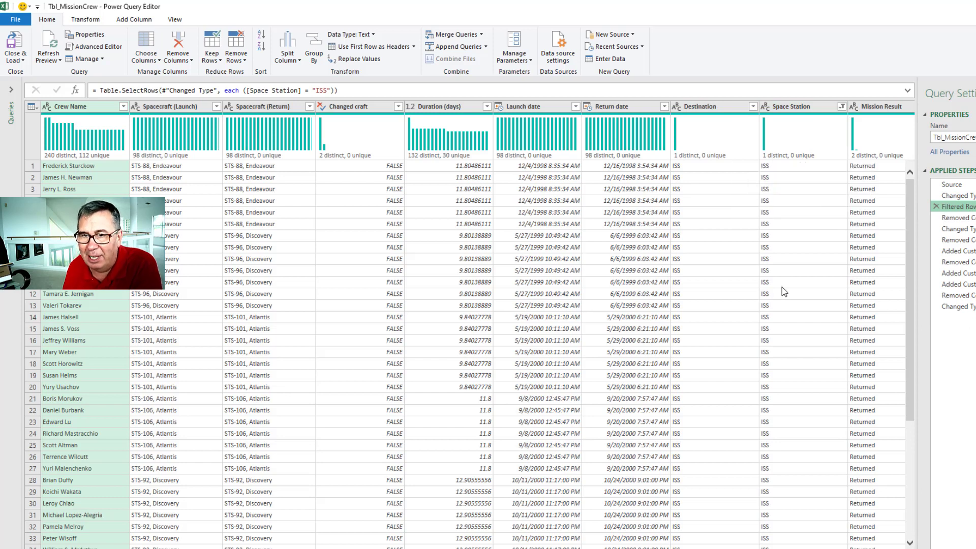
mouse_move(956, 228)
click(959, 218)
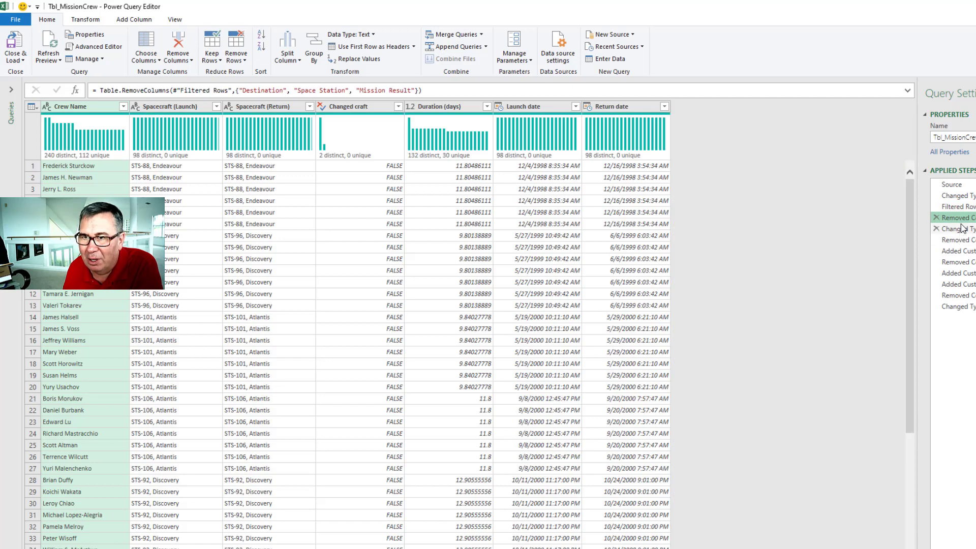
click(958, 240)
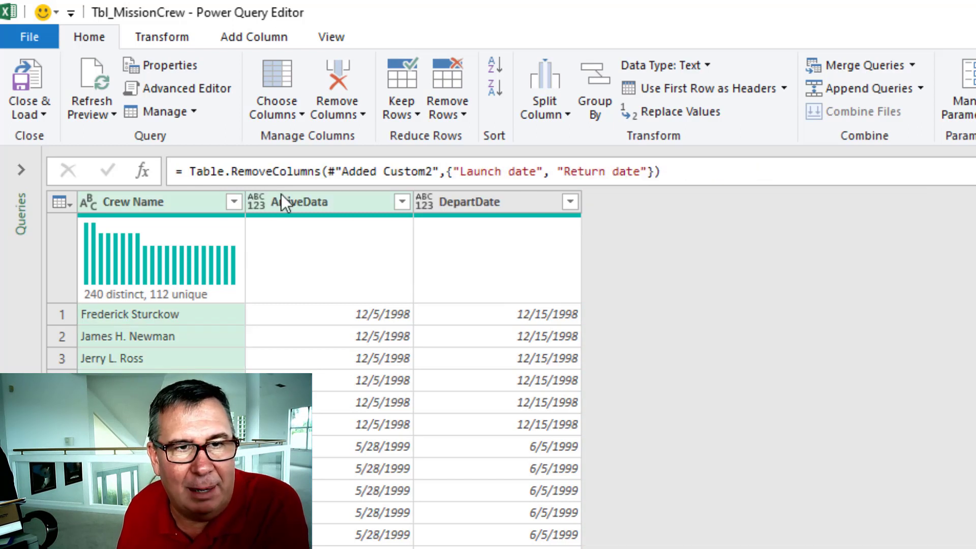
click(28, 77)
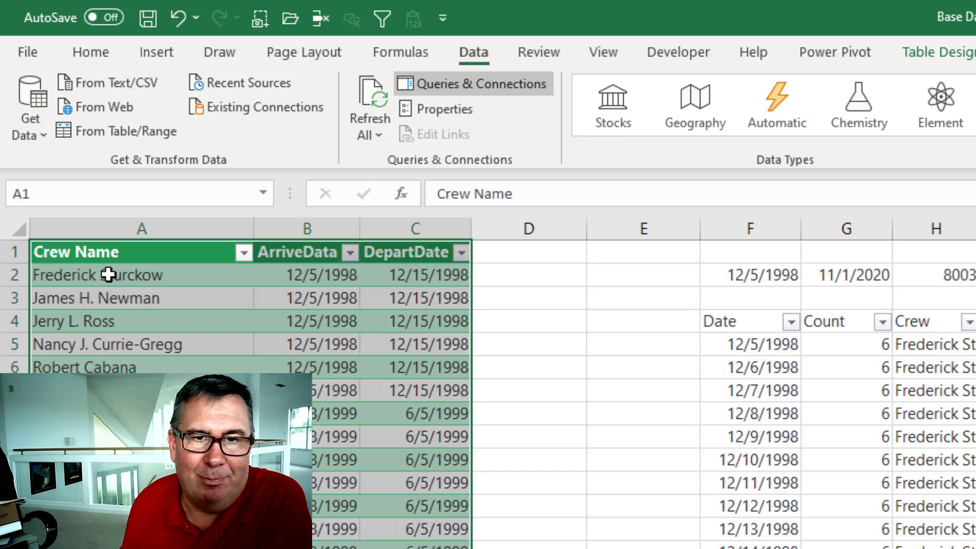
click(752, 277)
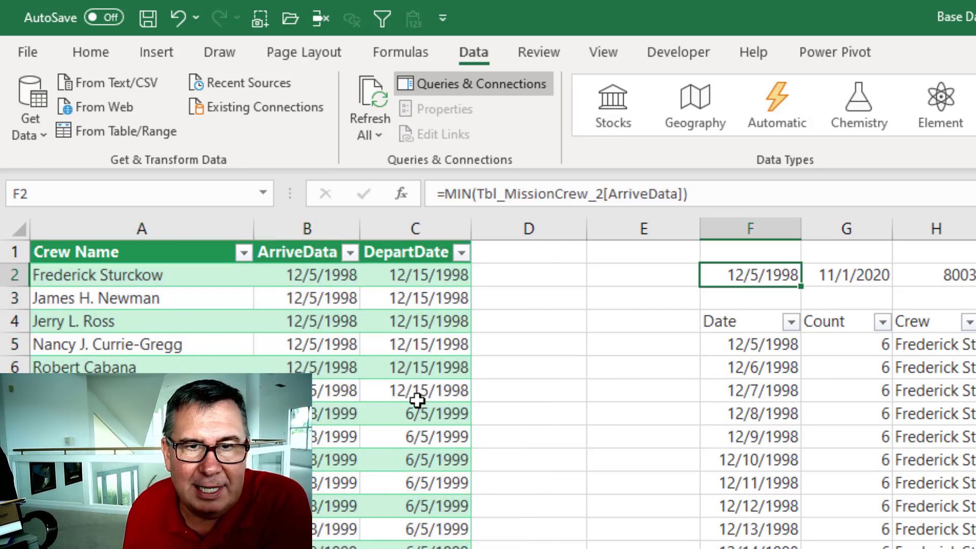
click(829, 279)
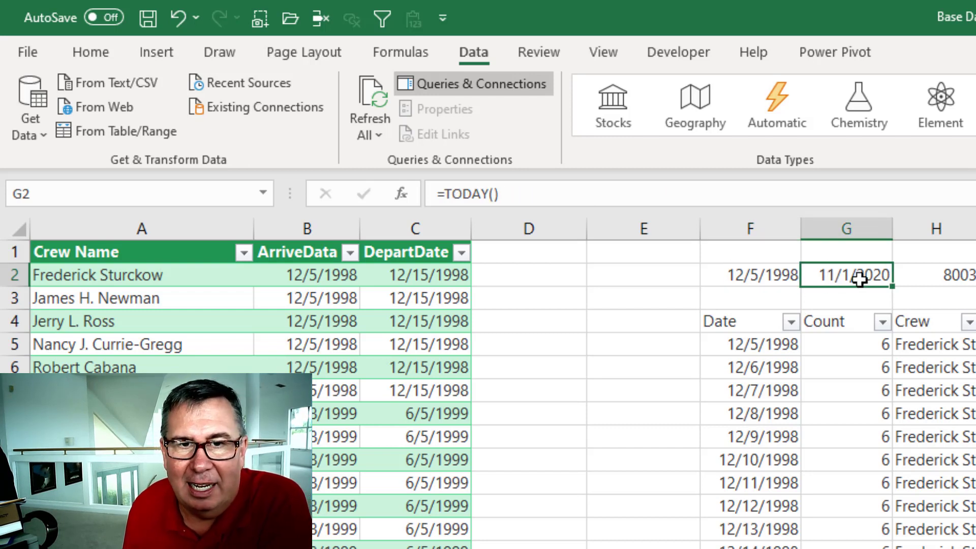
click(952, 271)
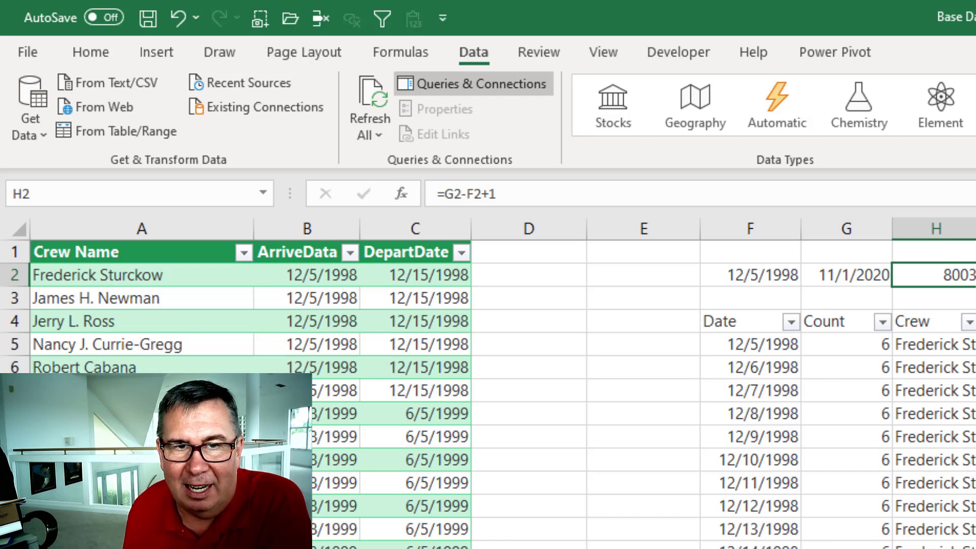
click(765, 346)
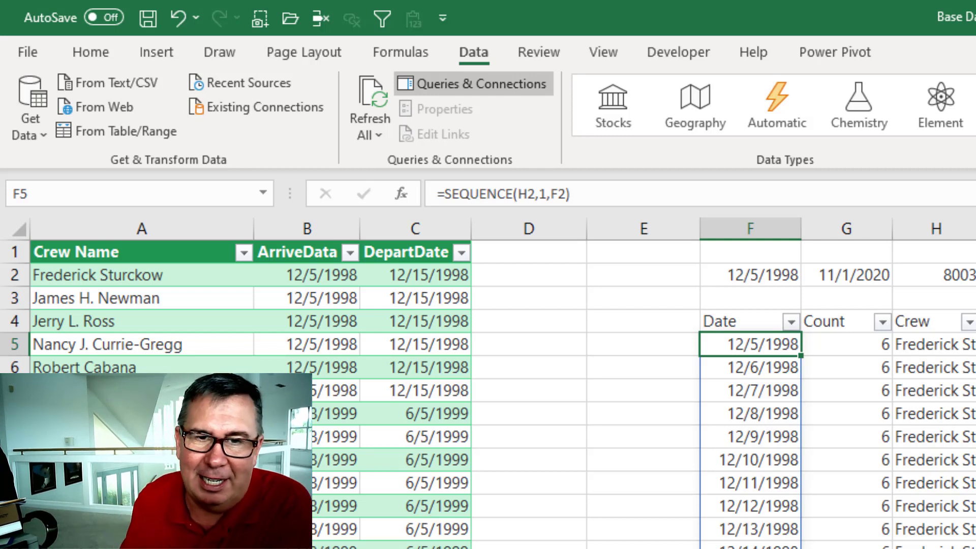
click(932, 344)
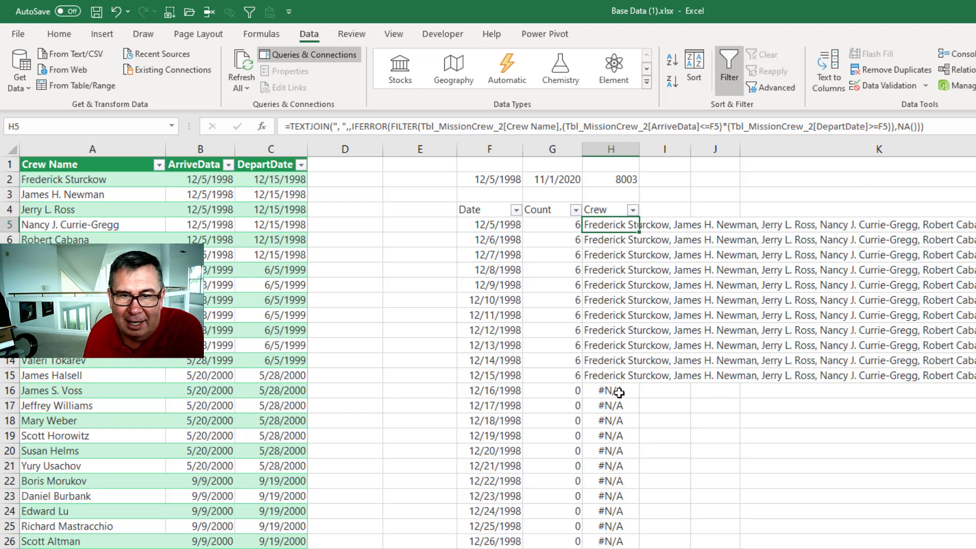
key(Down)
key(Down)
key(Down)
key(Down)
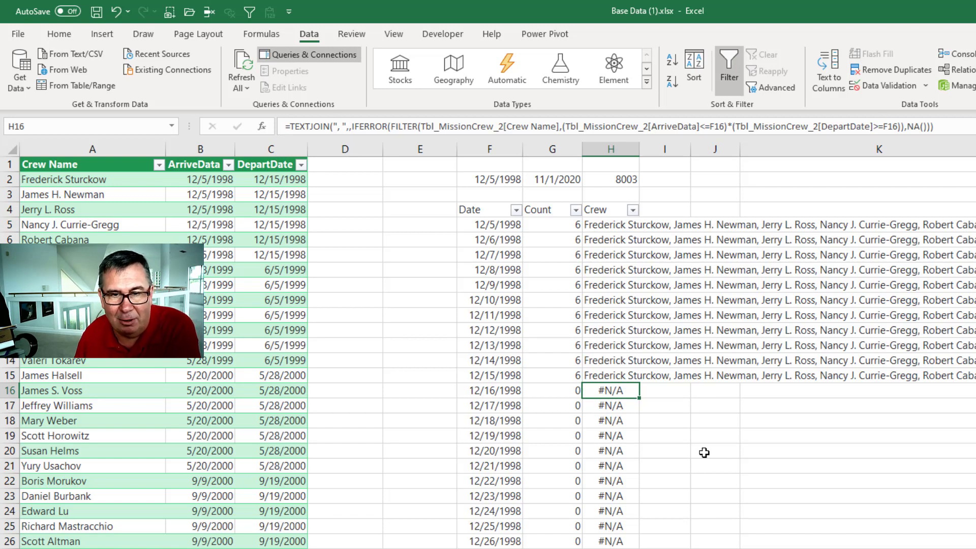
key(Down)
key(Down)
key(Down)
key(Down)
key(Down)
key(Down)
key(Down)
key(Down)
key(Down)
key(Down)
key(Down)
key(Down)
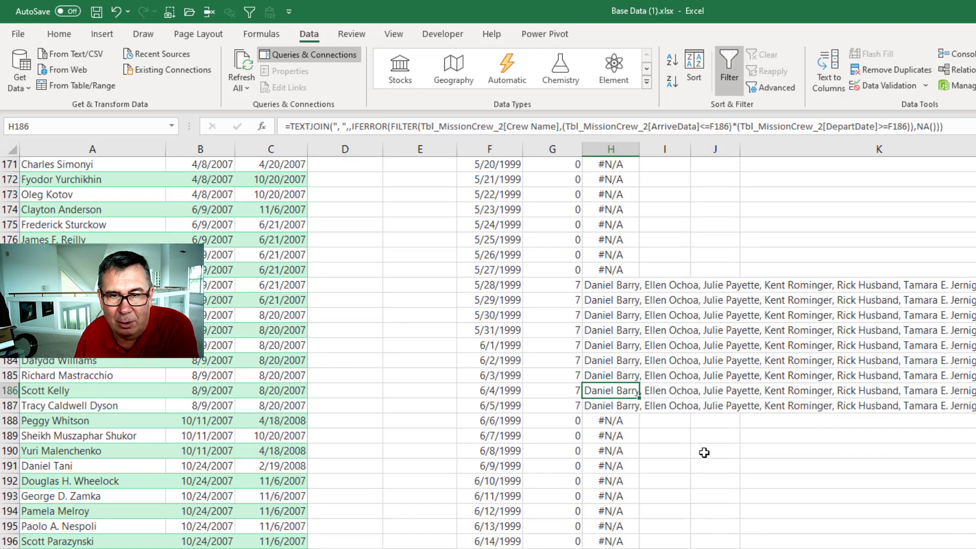
key(Down)
key(Down)
key(Down)
key(Down)
key(Down)
key(Down)
key(Down)
key(Down)
key(Down)
key(Down)
key(Down)
key(Down)
key(Down)
key(Down)
key(Down)
key(Down)
key(Down)
key(Down)
key(Down)
key(Down)
key(Down)
key(Down)
key(Down)
key(Down)
key(ctrl+Up)
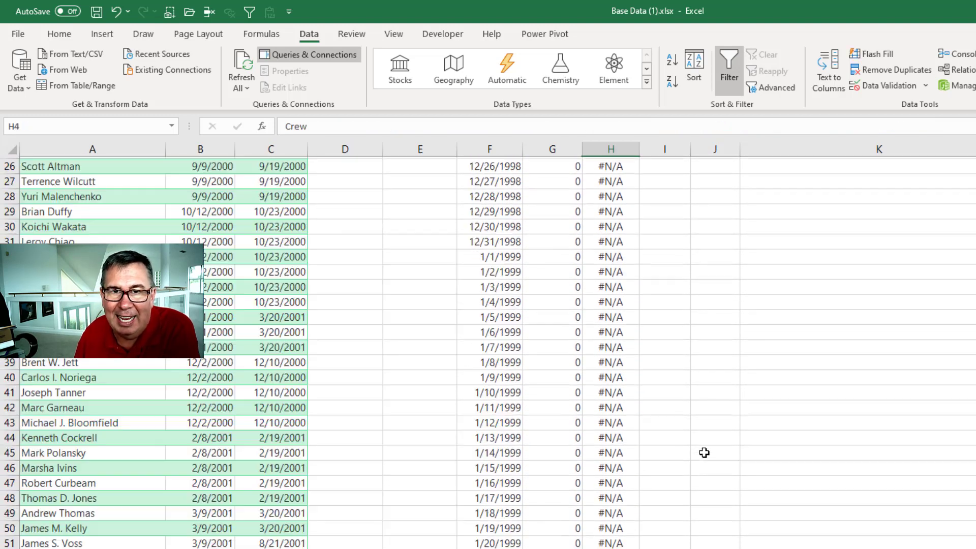
key(Down)
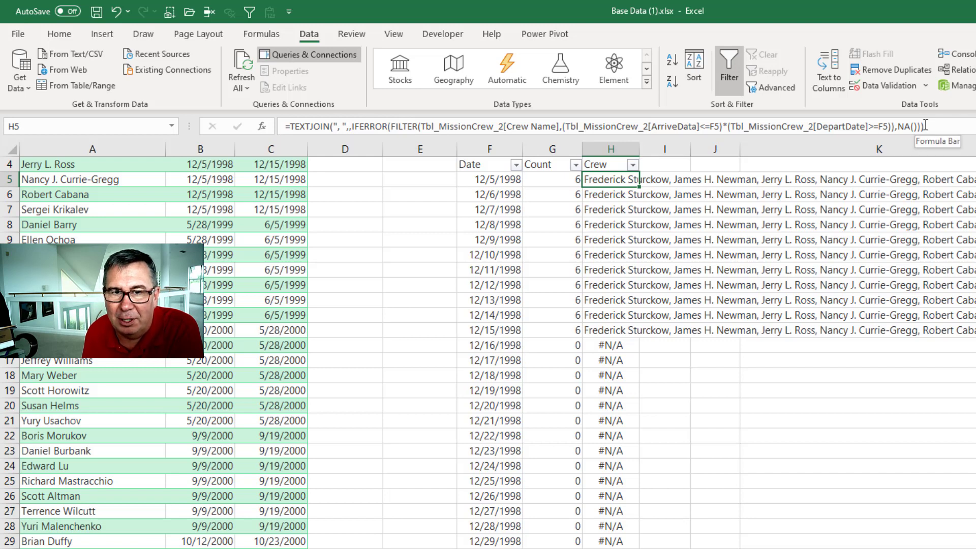
key(Left)
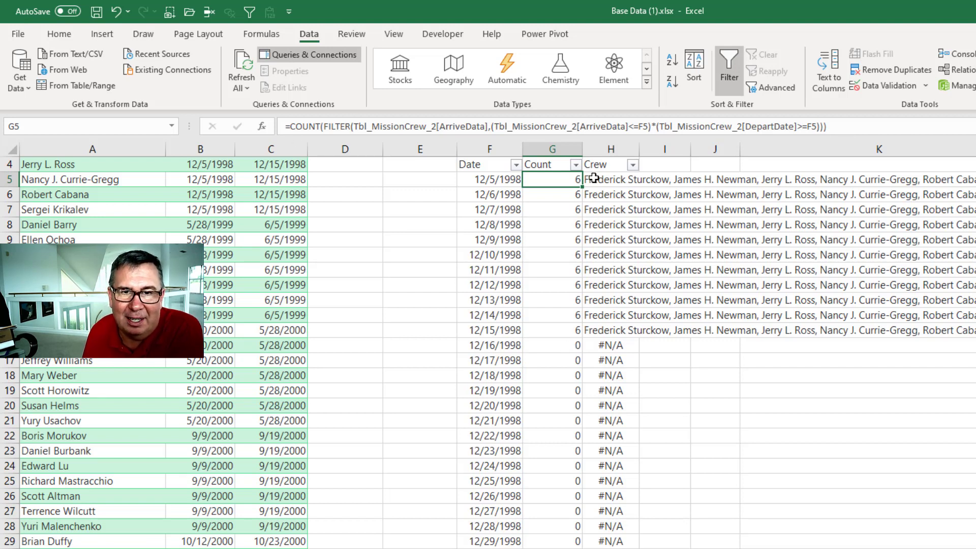
click(565, 259)
key(Page_Down)
key(Page_Down)
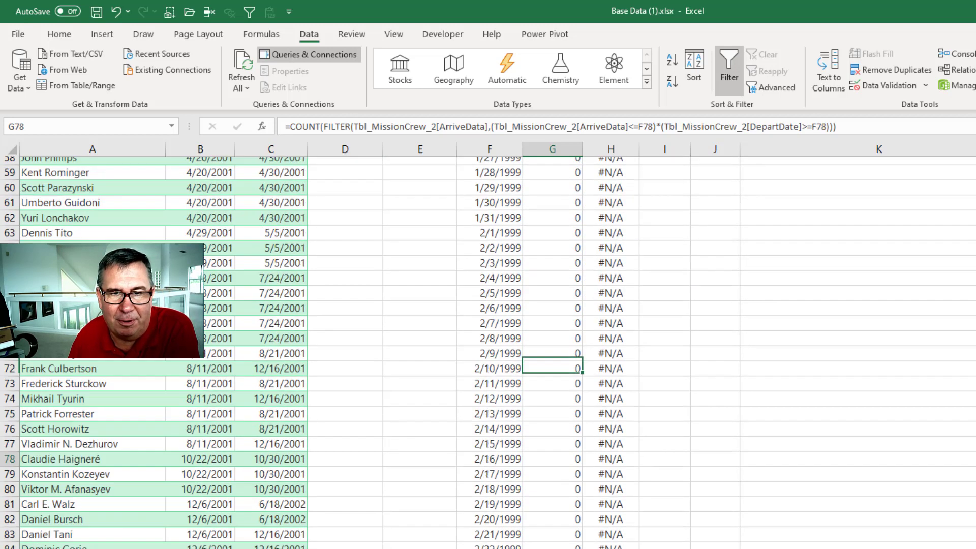
key(Page_Down)
key(Page_Down)
key(Page_Down)
key(Page_Down)
key(Page_Down)
key(Page_Down)
key(Page_Down)
key(Page_Down)
key(Page_Down)
key(Page_Down)
key(Page_Down)
key(Page_Down)
key(Page_Down)
key(Page_Down)
key(Page_Down)
key(Page_Down)
key(Page_Down)
key(Page_Down)
key(Page_Down)
key(Page_Down)
key(Page_Down)
key(Page_Down)
key(Page_Down)
key(Down)
key(Down)
key(Down)
key(Down)
key(Down)
key(Down)
key(Down)
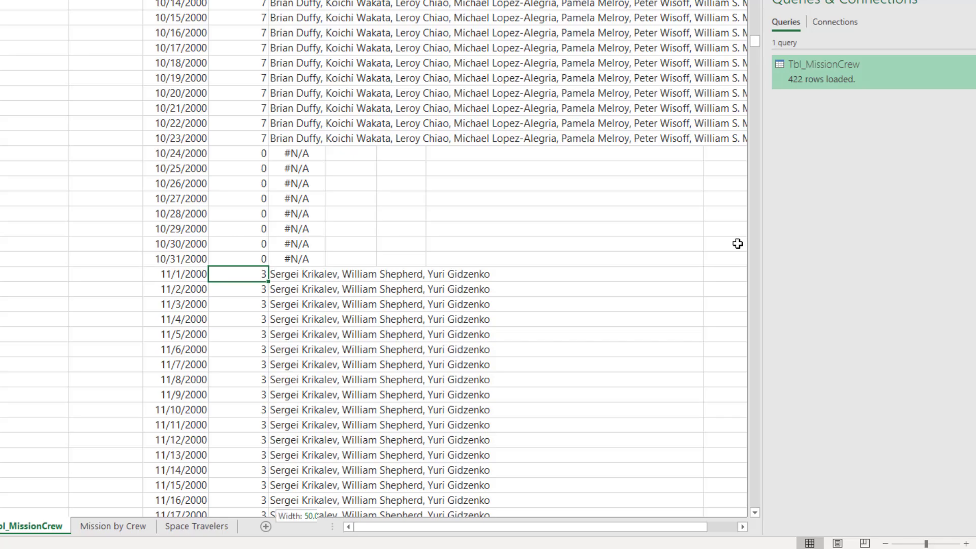
key(ctrl+shift+Down)
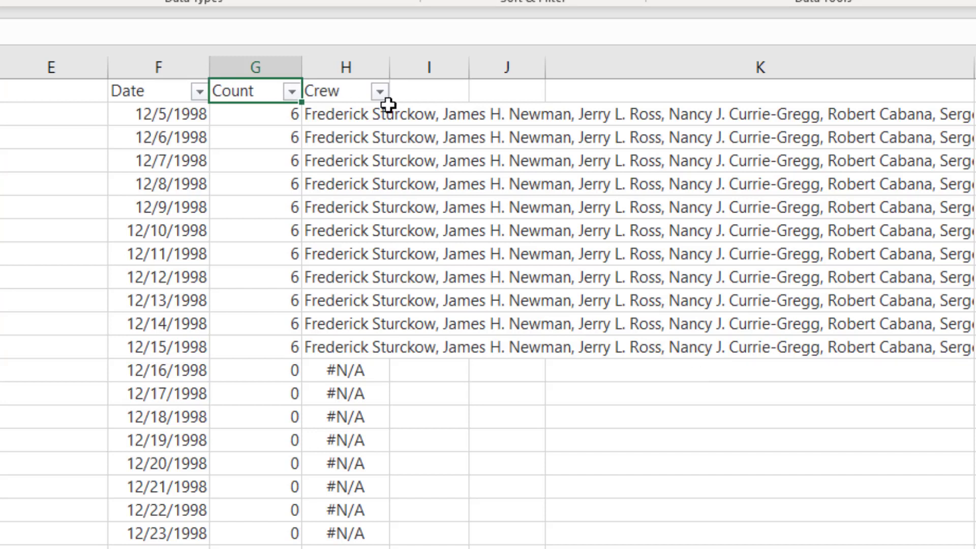
- Filter the Count column to show only days with 13 crew aboard
click(292, 92)
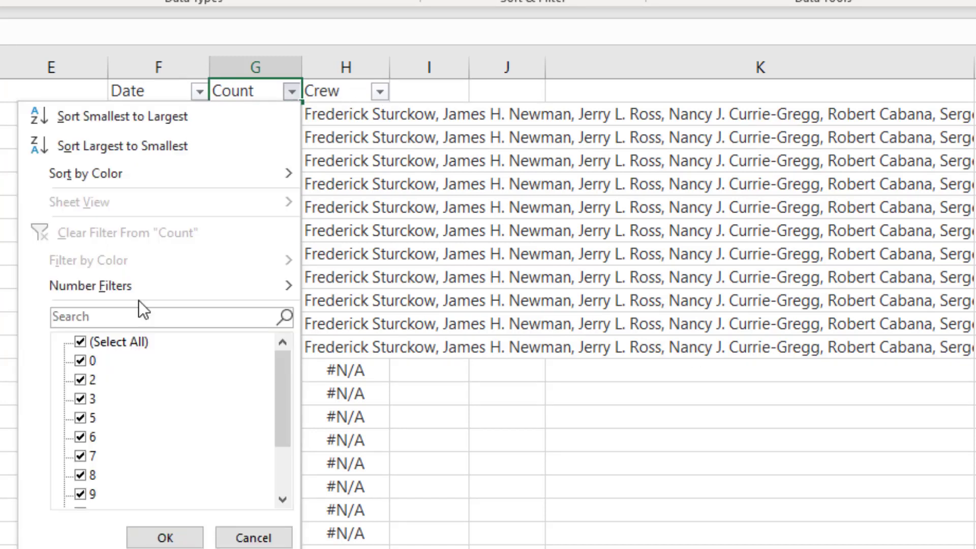
click(81, 341)
drag(281, 406, 281, 453)
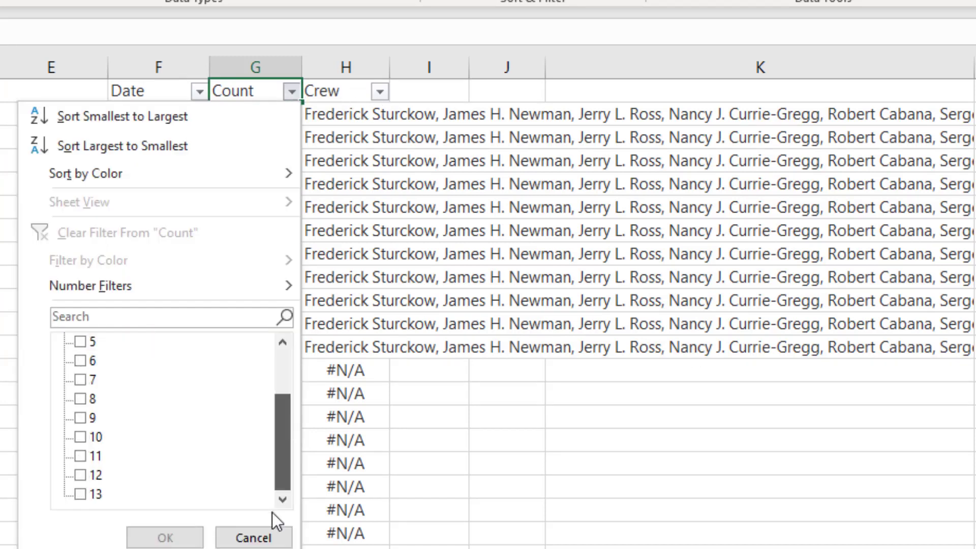
click(80, 494)
click(146, 543)
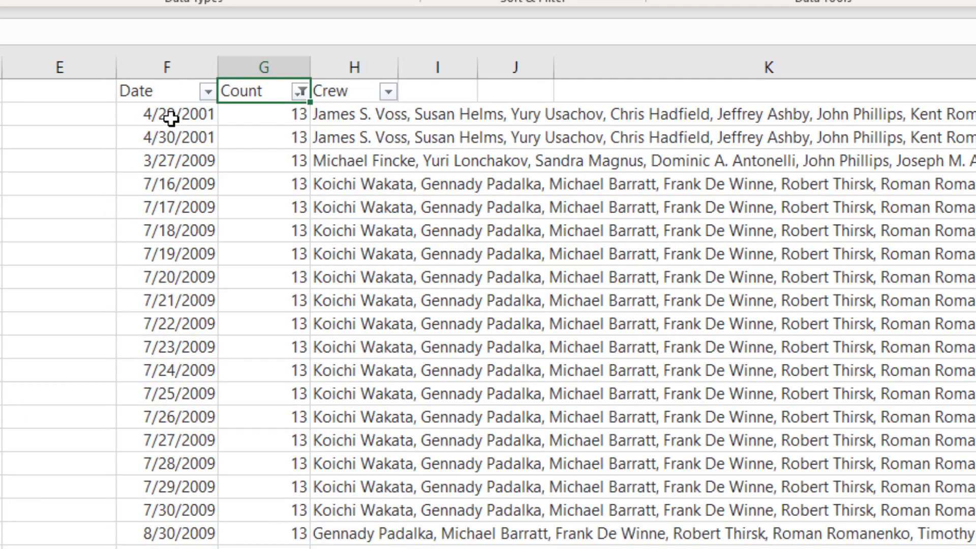
- Browse the 13-crew dates, from 4/29/2001 to the 2009 and 2010 occurrences
click(171, 118)
scroll(171, 118, up, 1)
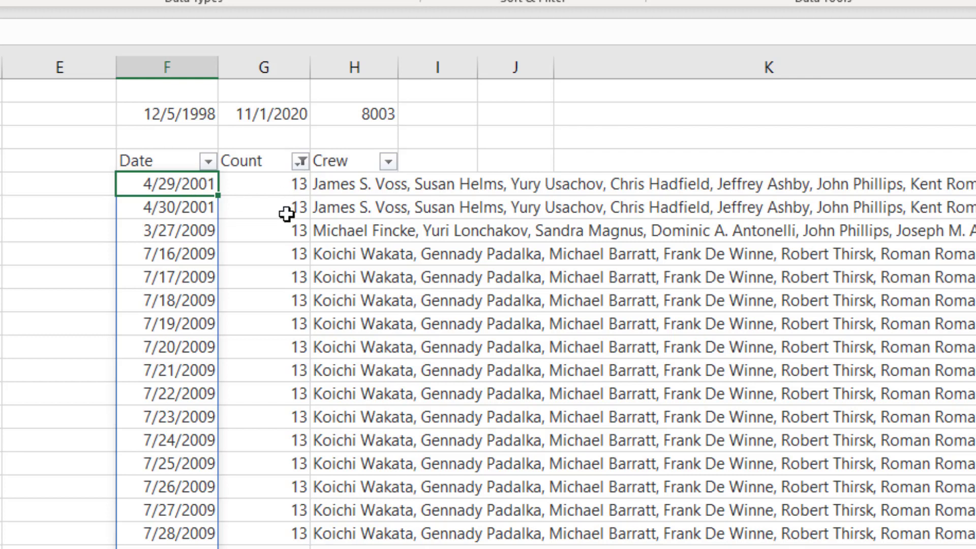
click(200, 233)
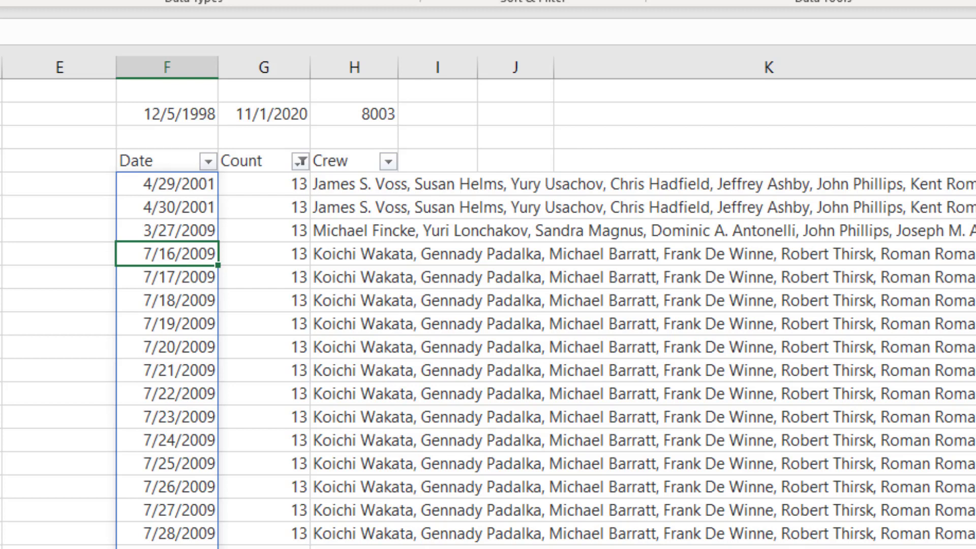
scroll(487, 313, down, 2)
scroll(487, 313, down, 2)
scroll(488, 313, down, 1)
scroll(488, 313, down, 2)
scroll(488, 313, down, 1)
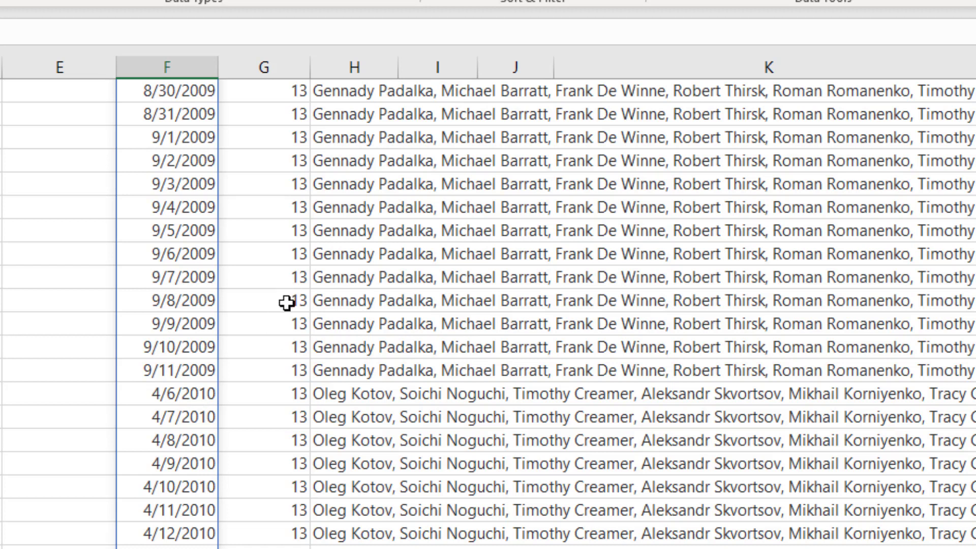
scroll(323, 338, up, 6)
scroll(323, 339, up, 2)
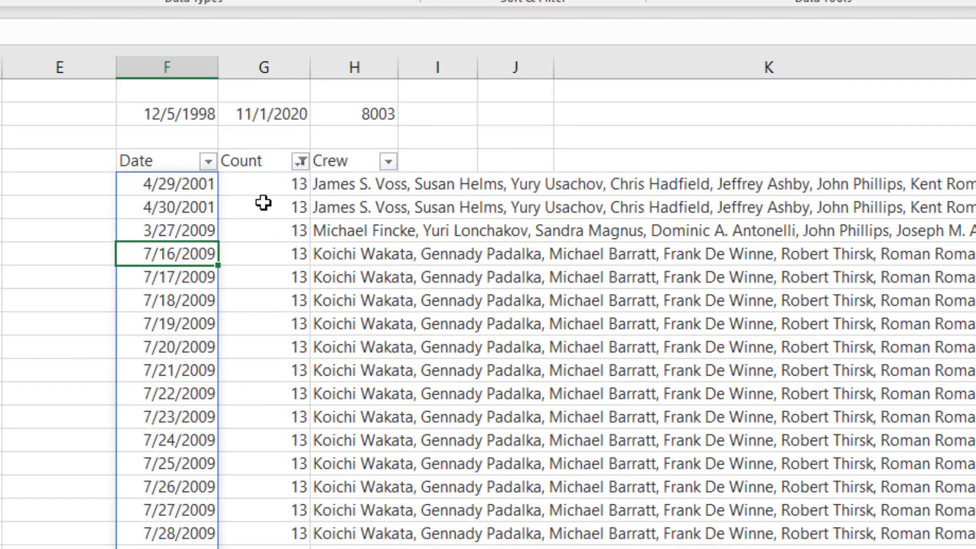
- Reset the daily table's AutoFilter with Ctrl+Shift+L, turning it off and back on
key(ctrl+shift+l)
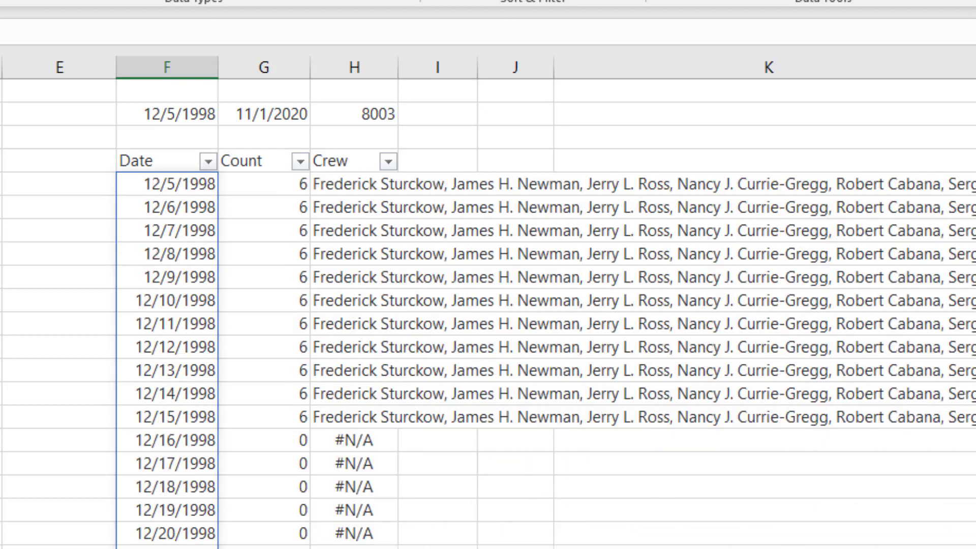
click(353, 158)
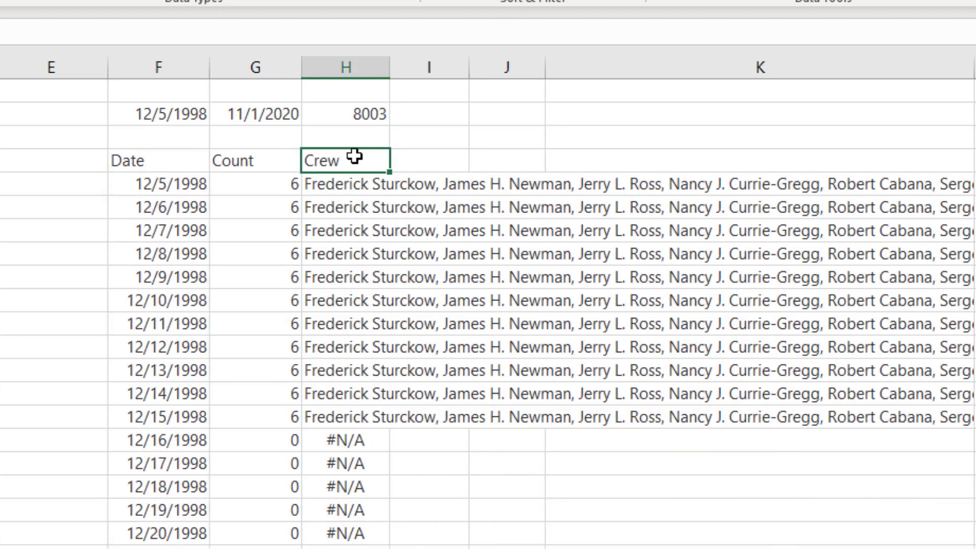
click(266, 158)
key(ctrl+shift+l)
- Filter Count to 2 and scroll through the two-person crew days
click(291, 161)
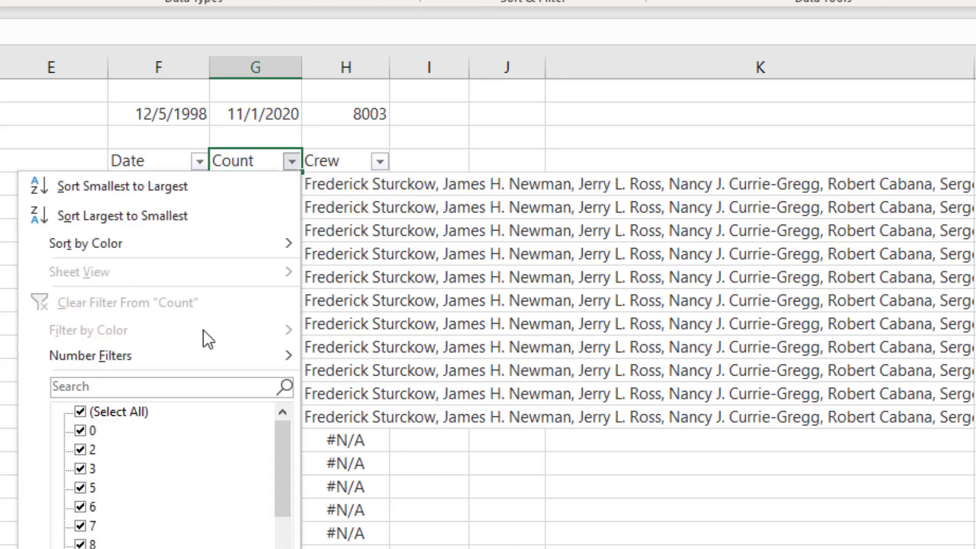
click(80, 409)
click(81, 449)
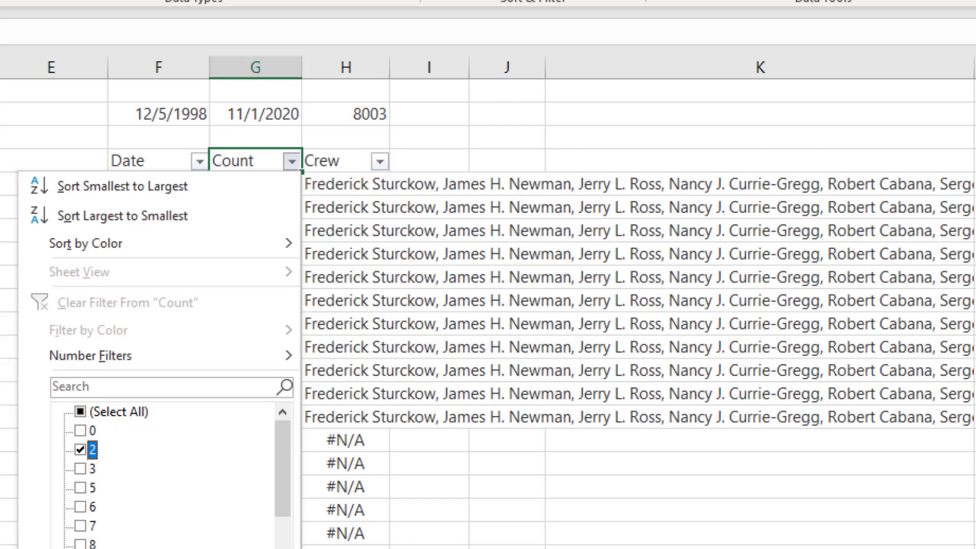
key(Return)
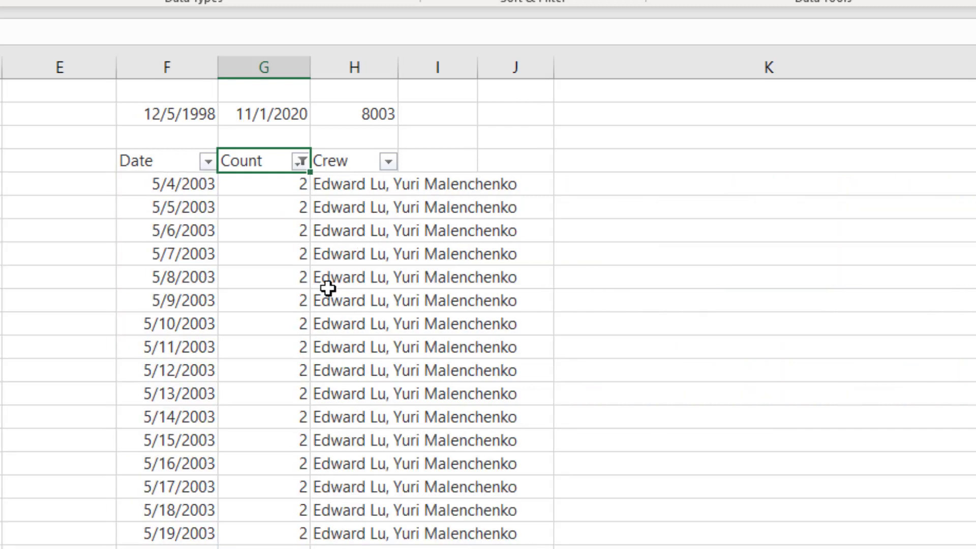
scroll(418, 338, down, 3)
scroll(385, 361, down, 6)
scroll(386, 361, down, 15)
scroll(388, 366, down, 14)
scroll(392, 375, down, 9)
scroll(390, 388, down, 13)
scroll(385, 404, down, 6)
scroll(384, 405, down, 3)
scroll(384, 405, down, 8)
scroll(383, 406, down, 6)
scroll(383, 407, down, 1)
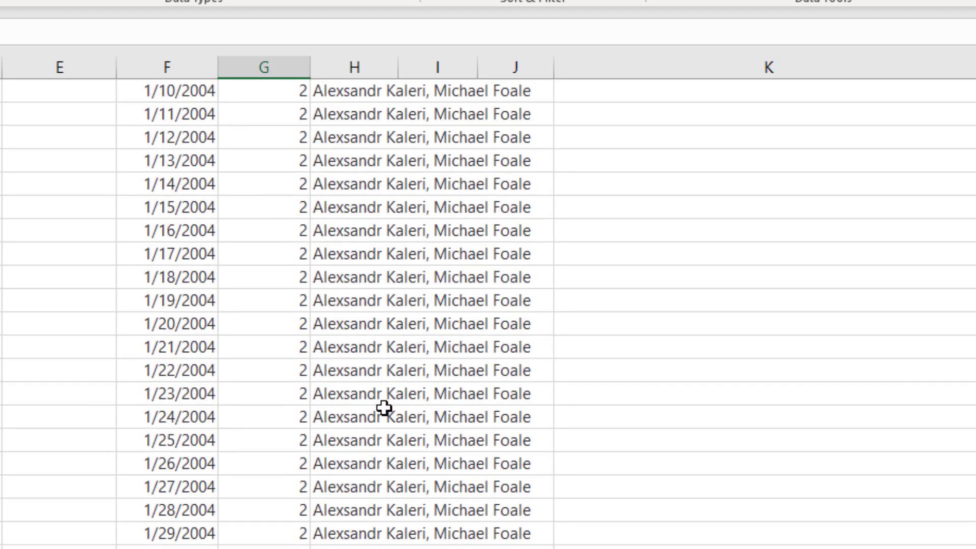
scroll(384, 408, down, 7)
scroll(385, 412, down, 8)
scroll(386, 413, down, 8)
scroll(389, 430, down, 15)
scroll(389, 431, down, 3)
scroll(390, 433, down, 9)
scroll(390, 435, down, 10)
scroll(387, 439, down, 8)
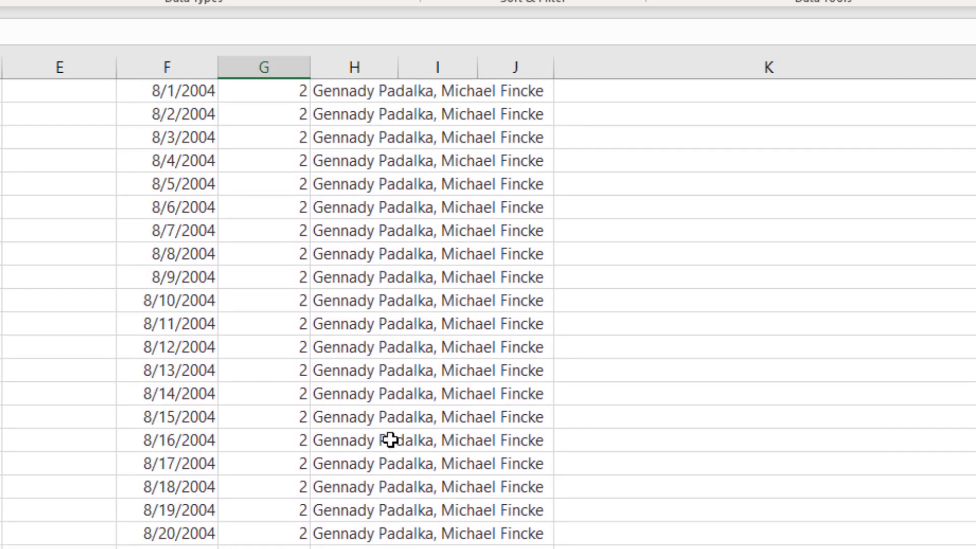
- Return to the top of the list and narrow column K to reveal the frequency table
click(304, 371)
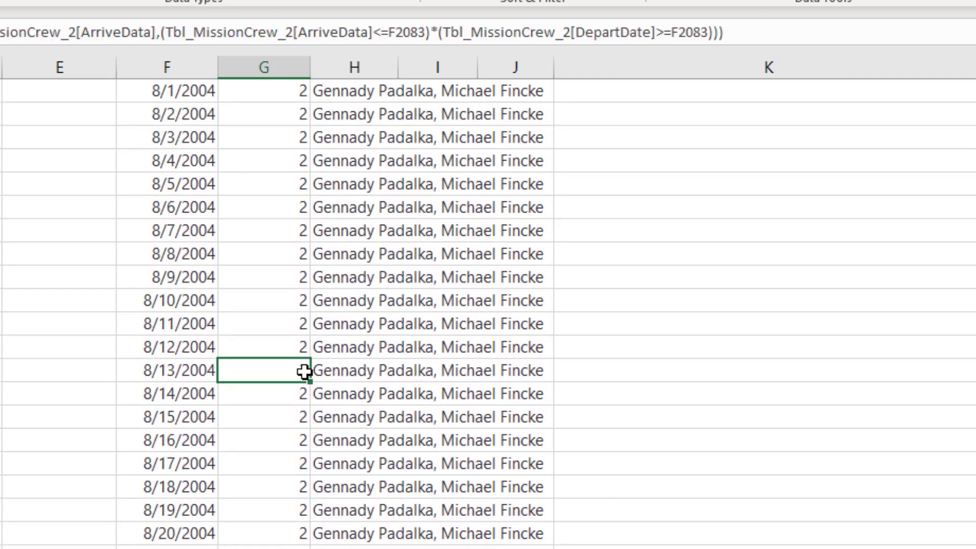
key(ctrl+Up)
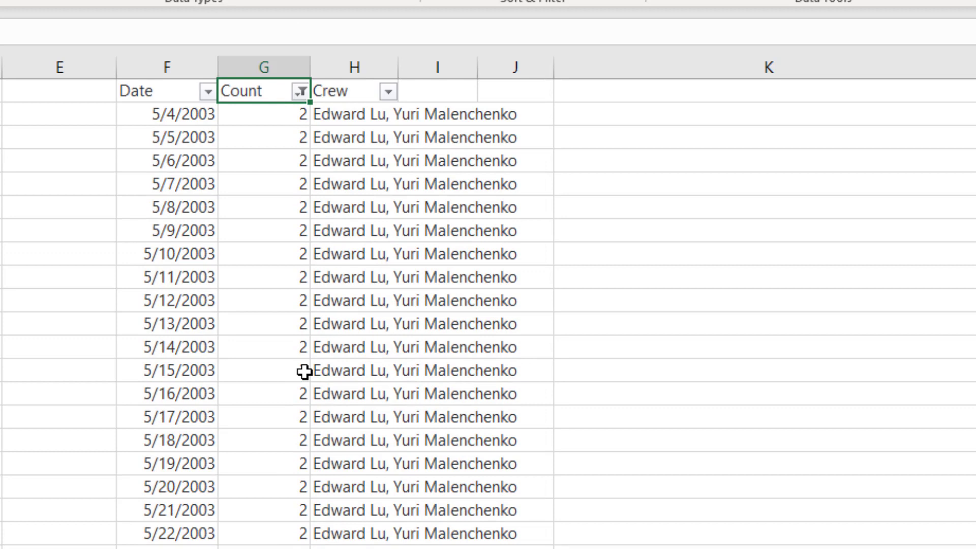
scroll(303, 371, up, 1)
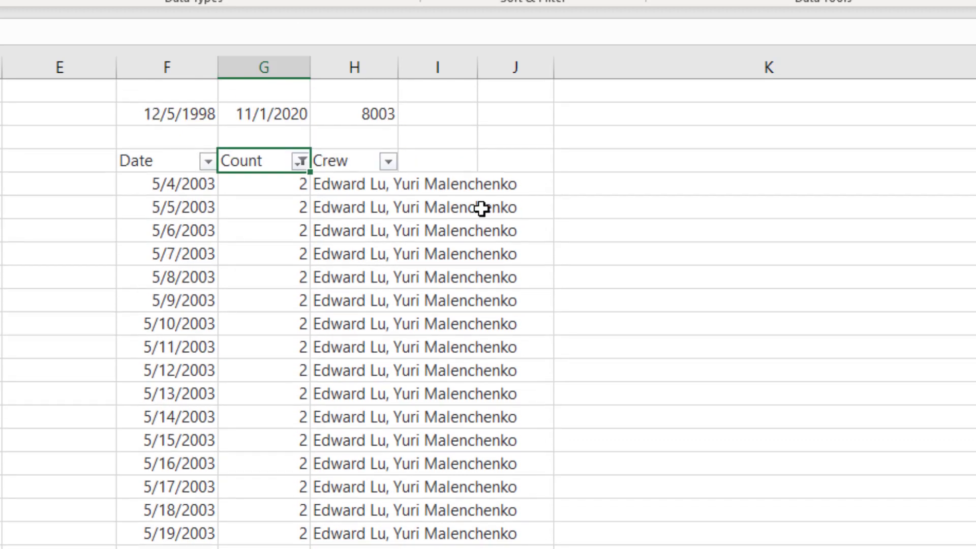
drag(971, 70, 630, 89)
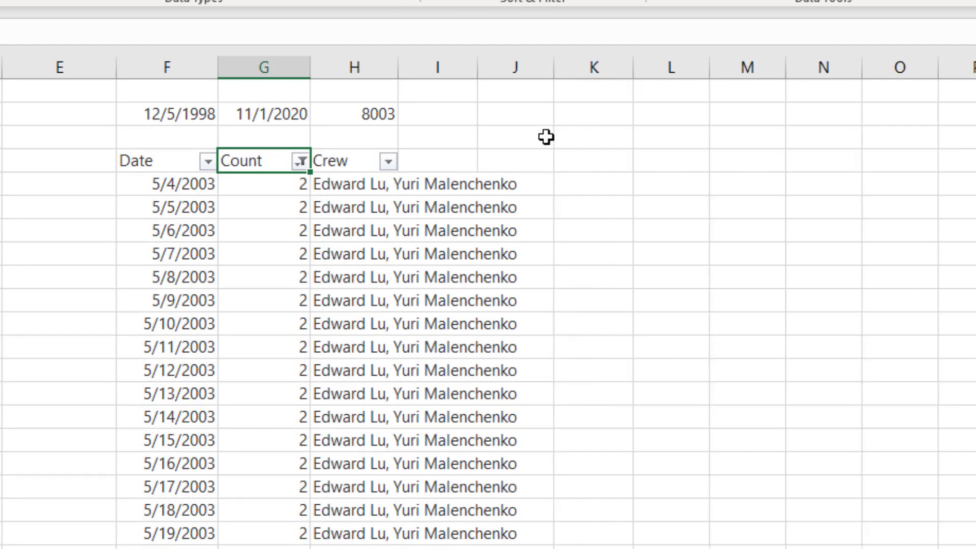
key(alt+a)
key(c)
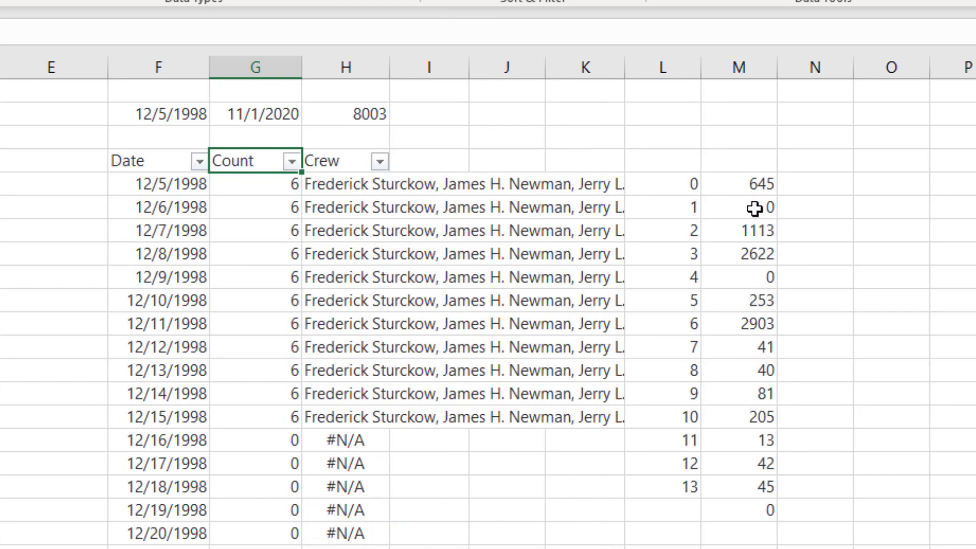
click(686, 183)
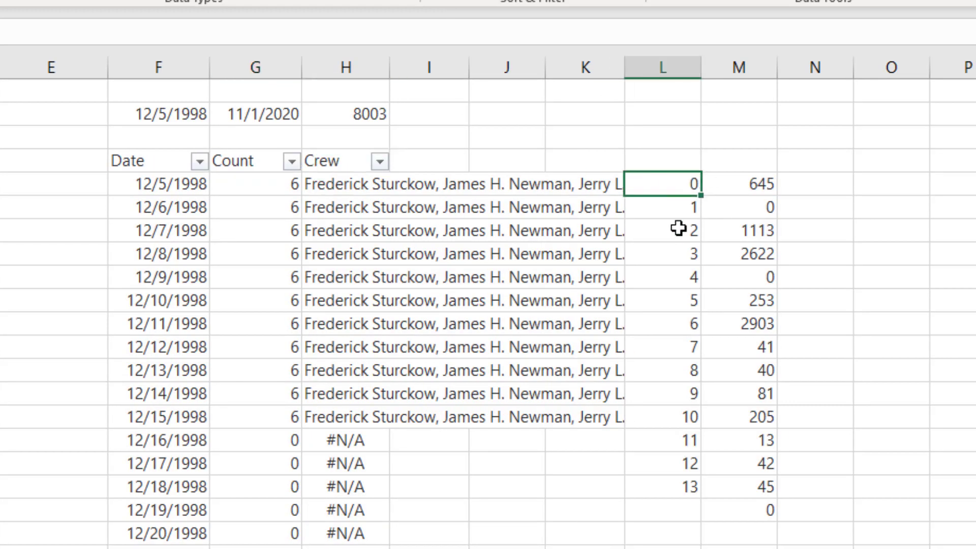
click(757, 185)
key(F2)
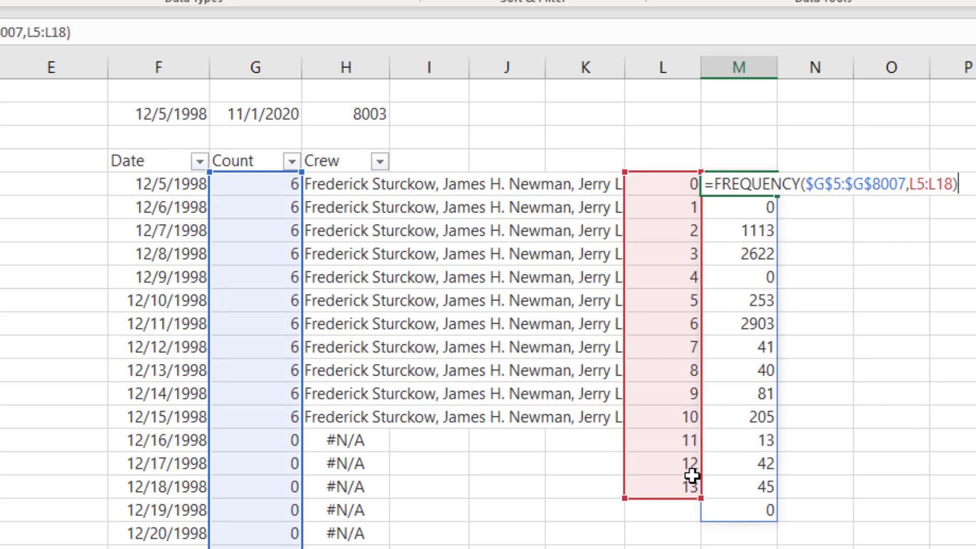
key(ctrl+Return)
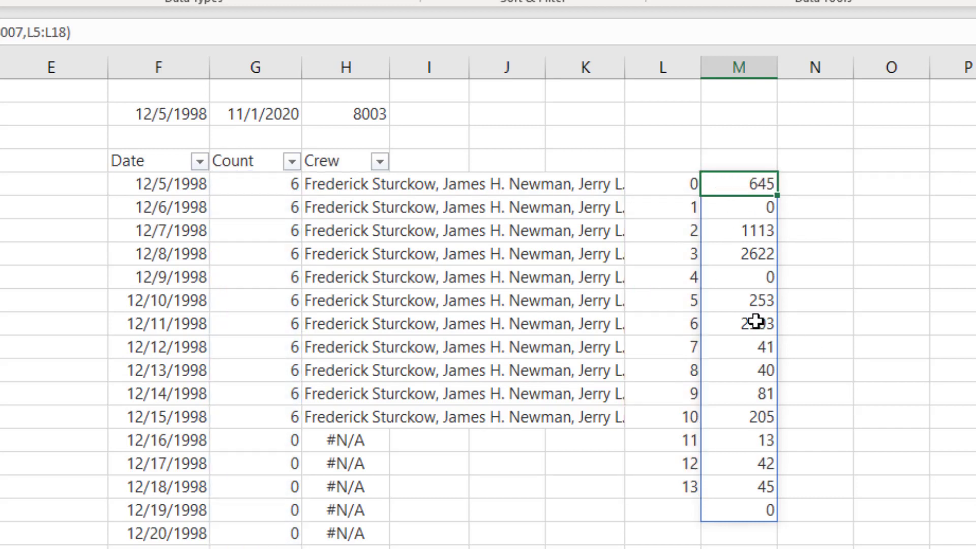
click(755, 322)
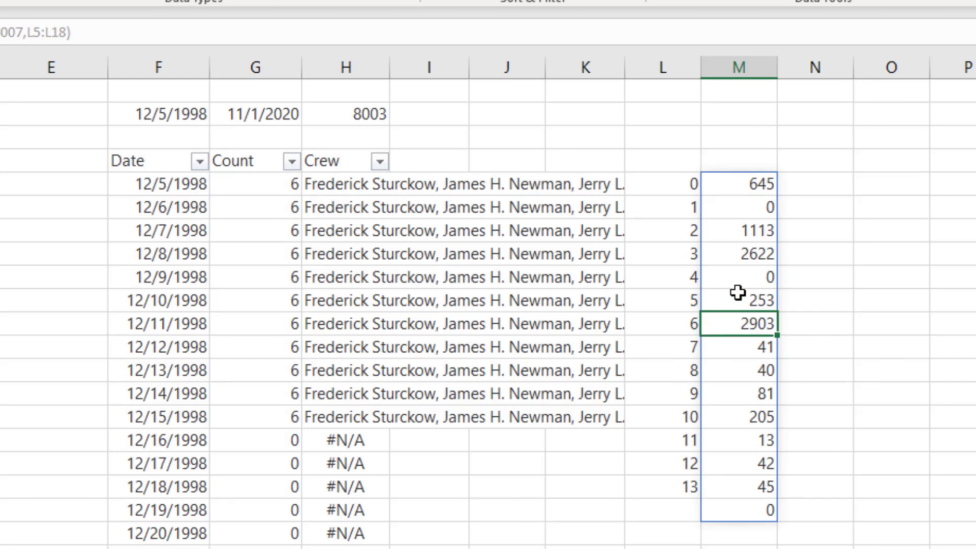
click(735, 255)
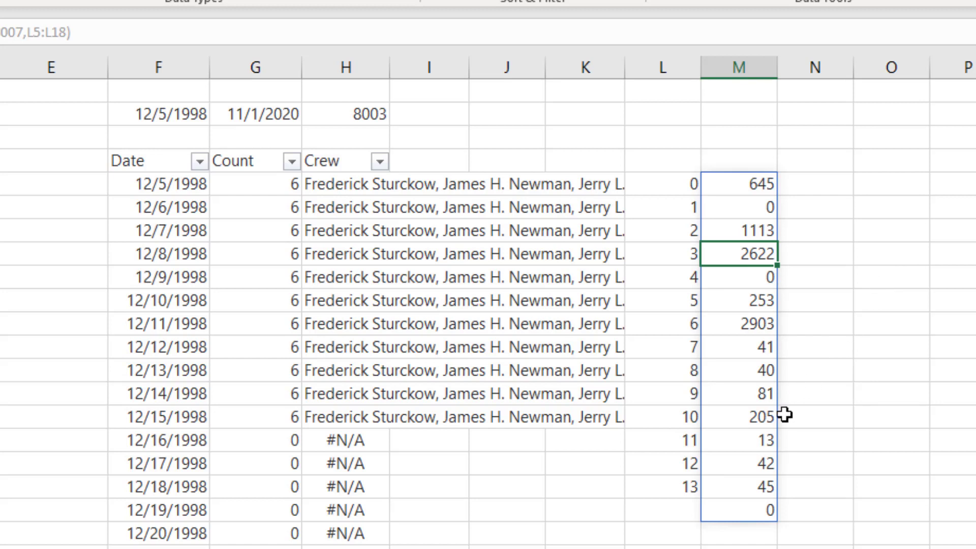
click(768, 415)
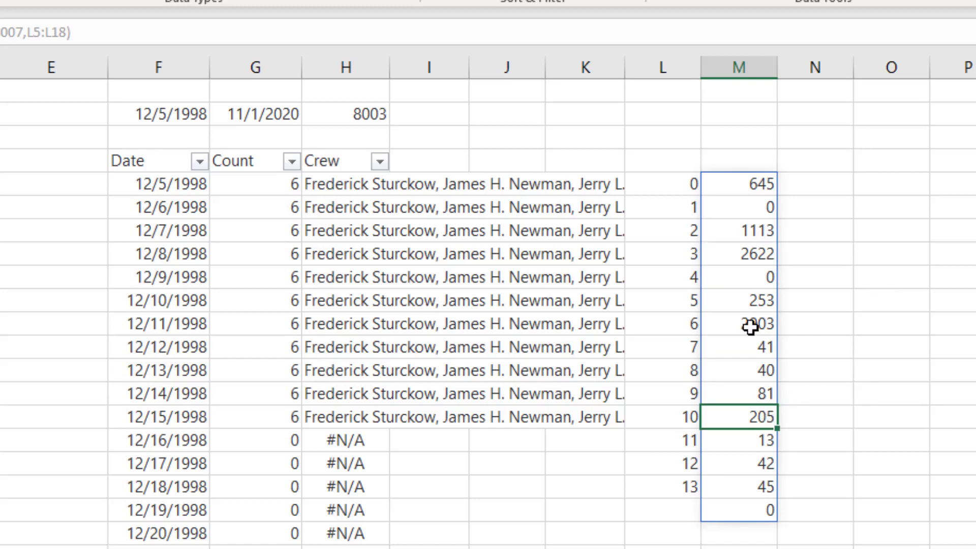
click(758, 232)
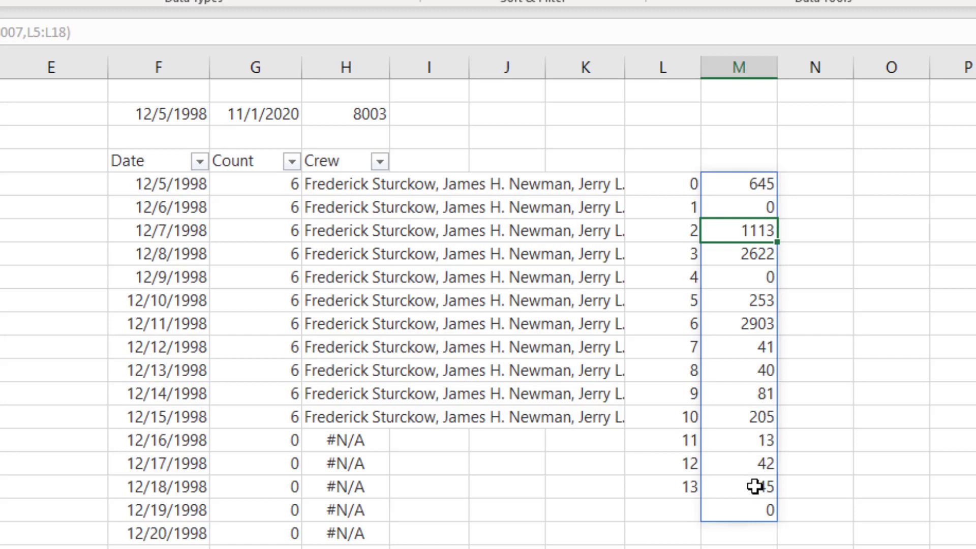
ctrl+click(752, 416)
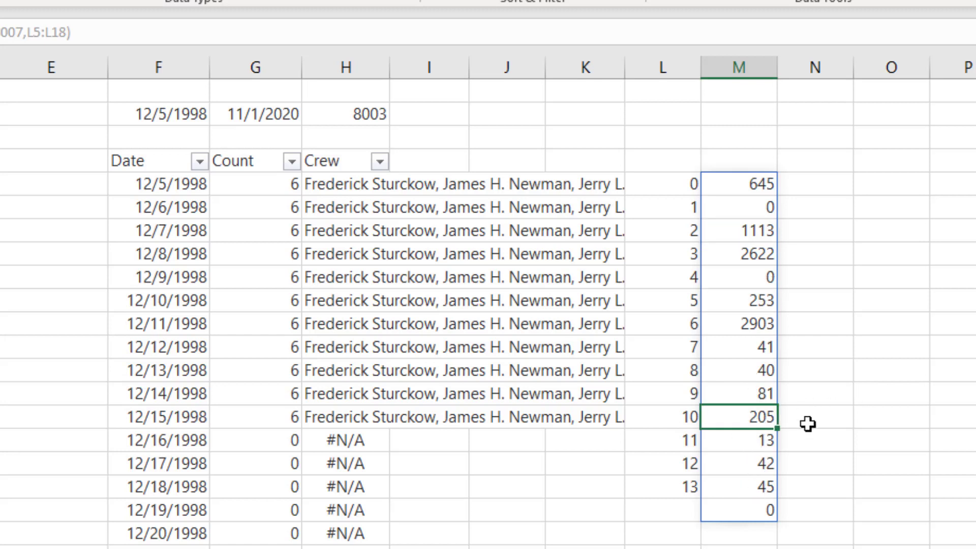